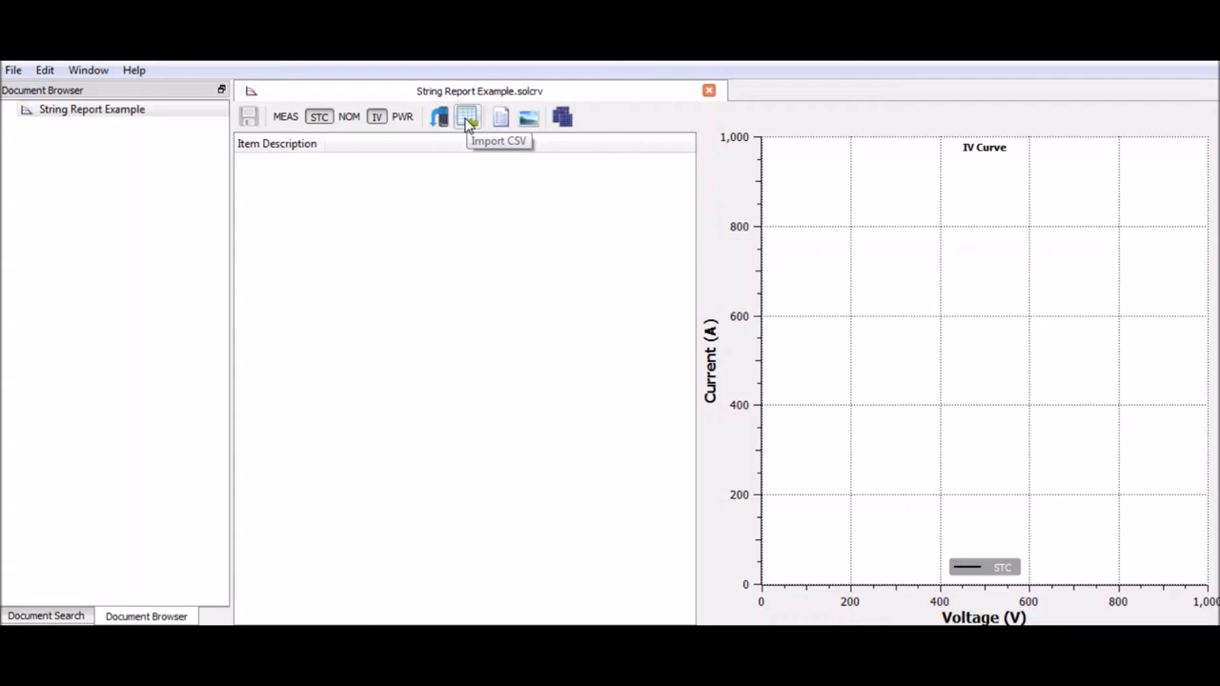
# - Import Sample Data.csv and expand it to list String 1 through String 30
pyautogui.click(467, 122)
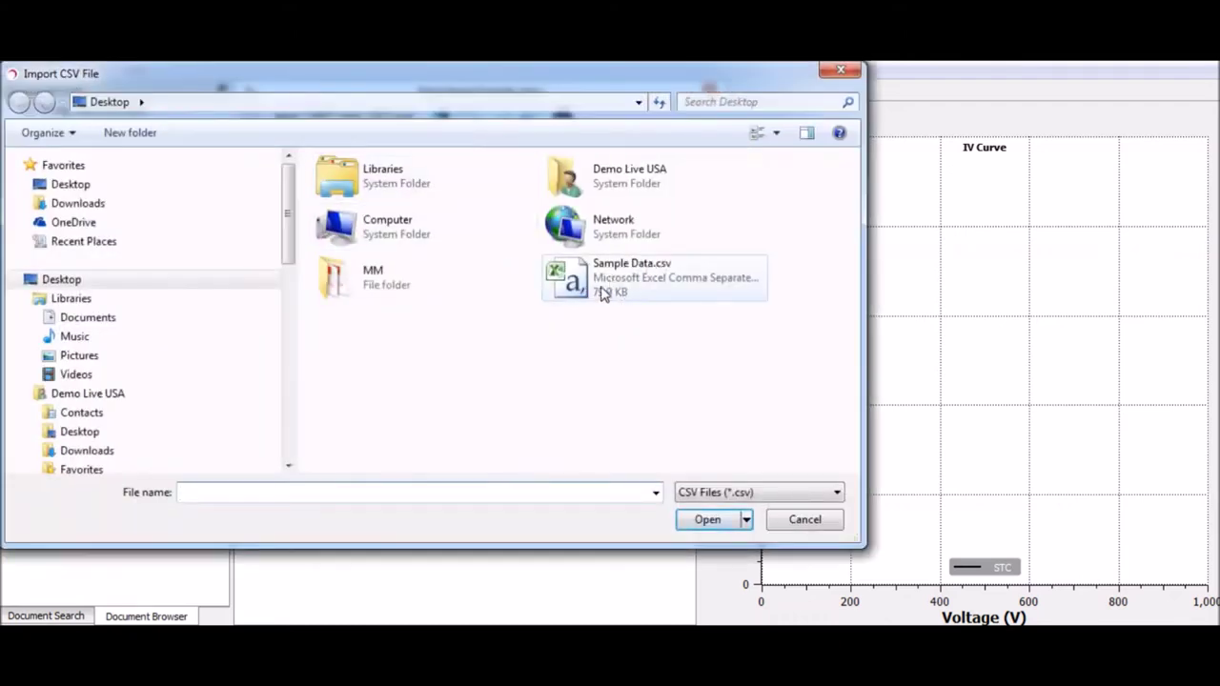
pyautogui.doubleClick(597, 289)
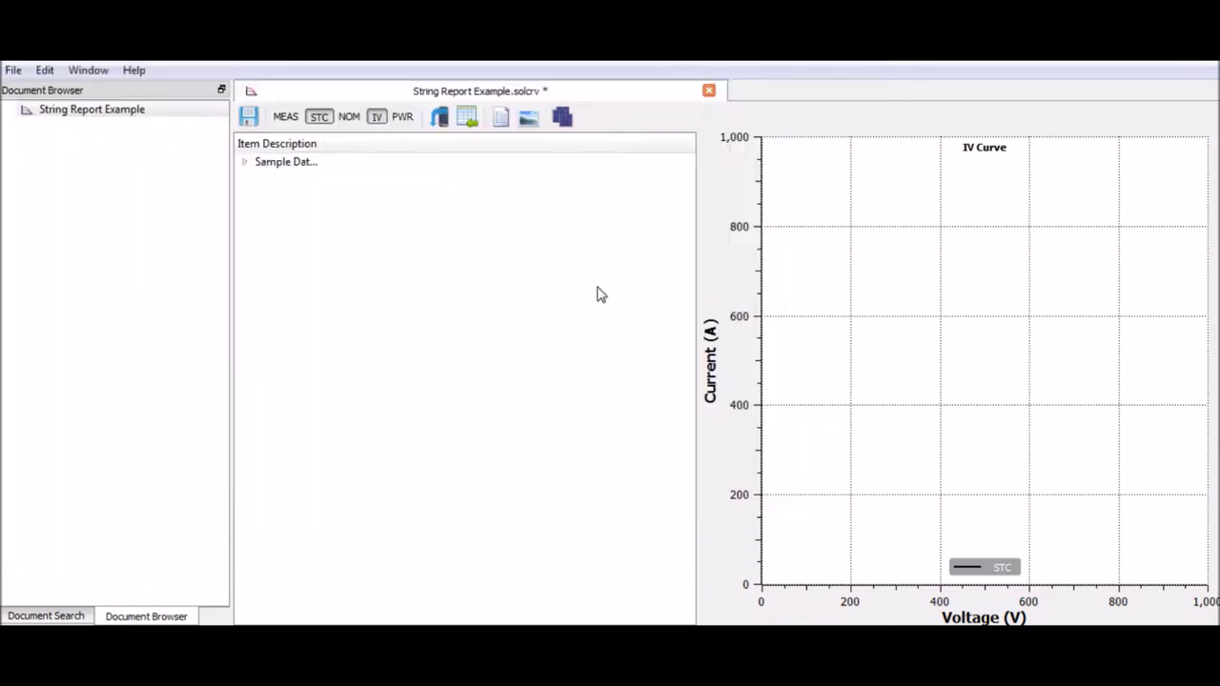
pyautogui.click(244, 162)
# - Preview the IV curves of Strings 2, 4 and 6, ending on String 1
pyautogui.scroll(-1, 329, 315)
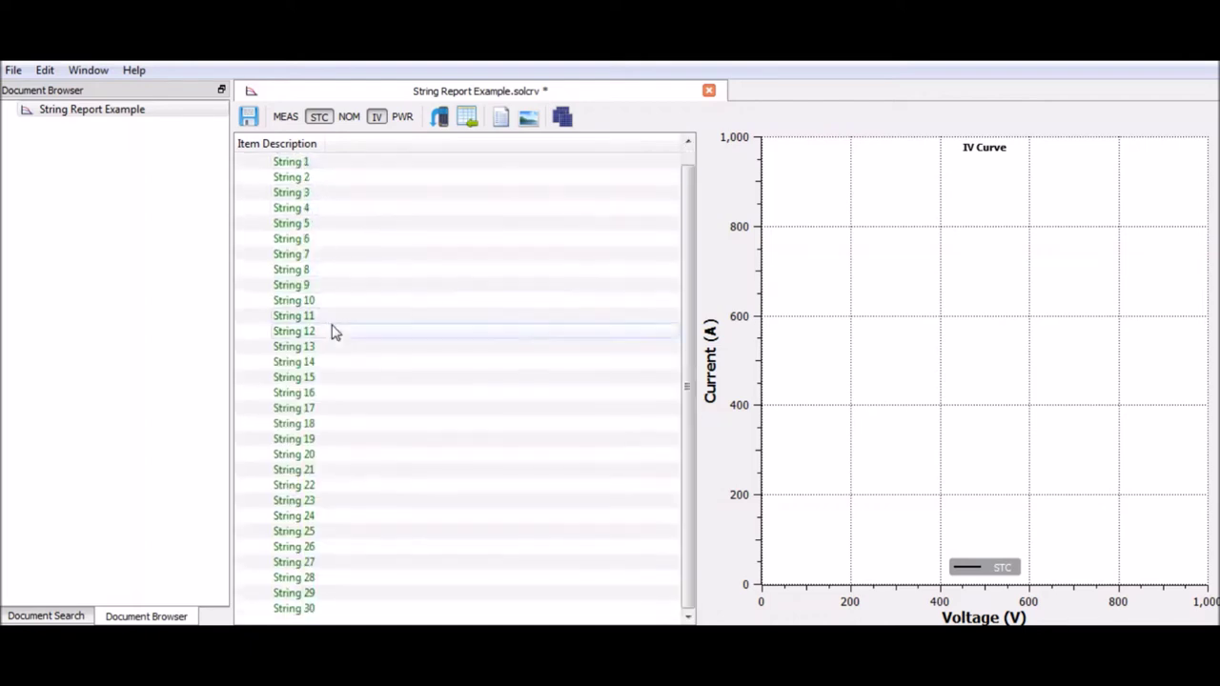
pyautogui.scroll(1, 348, 210)
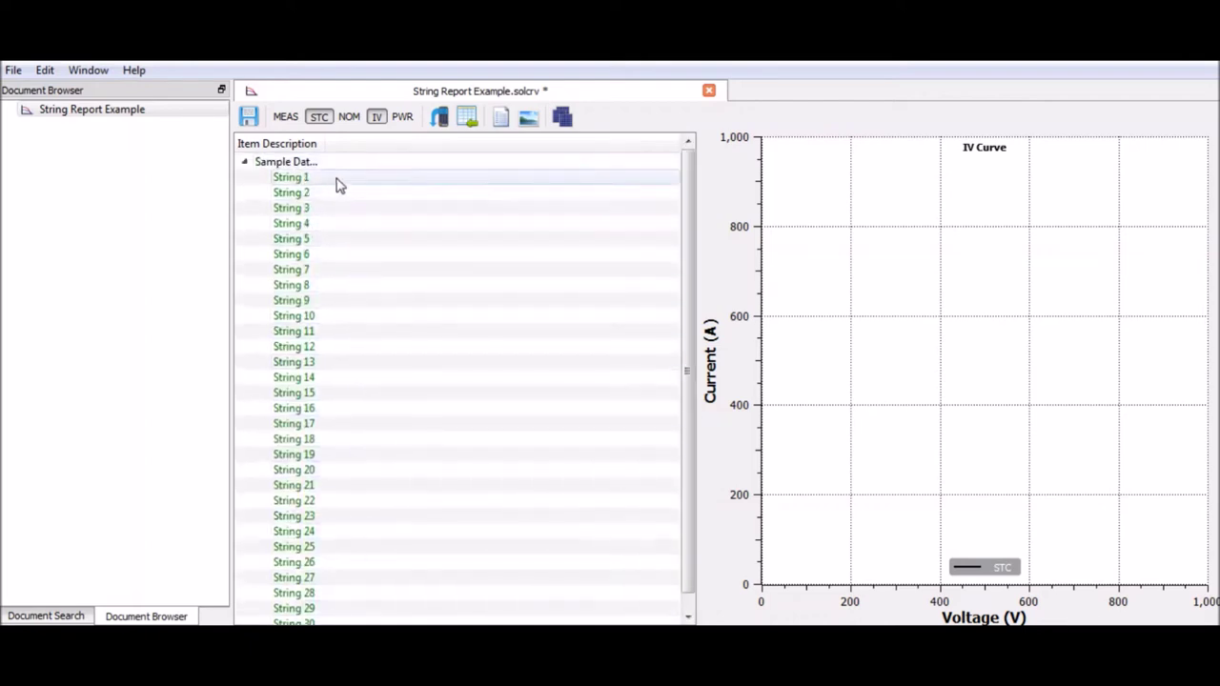
pyautogui.click(337, 193)
pyautogui.click(340, 225)
pyautogui.click(343, 256)
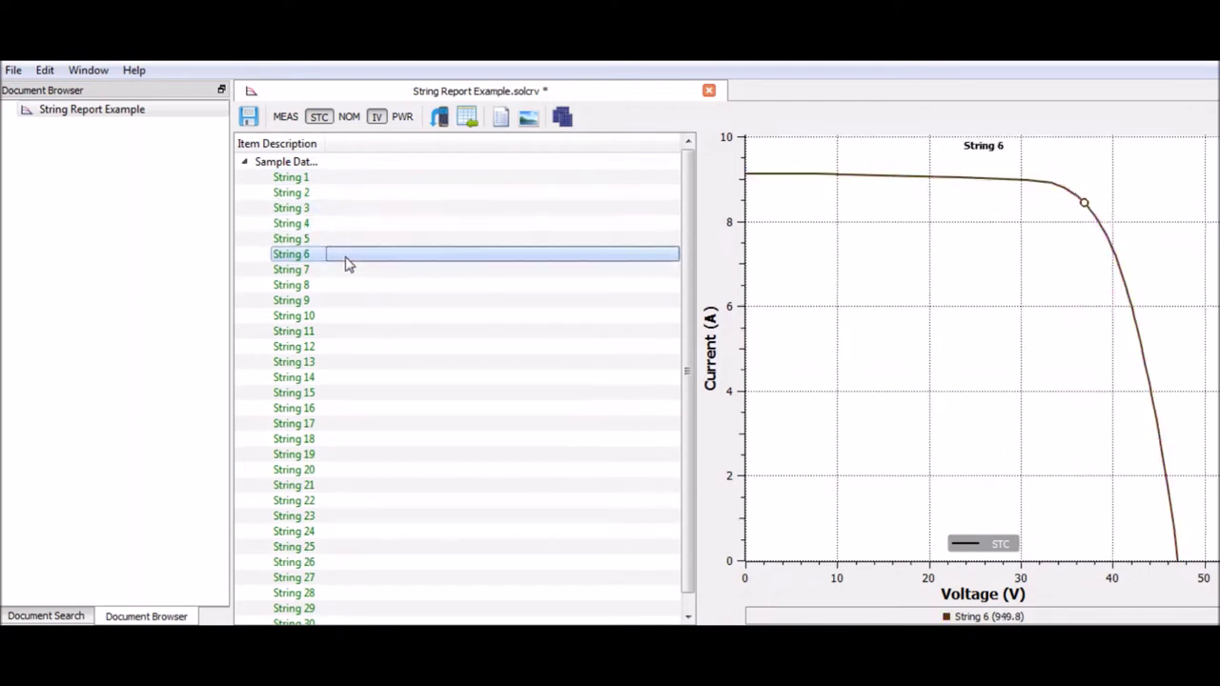
pyautogui.click(339, 178)
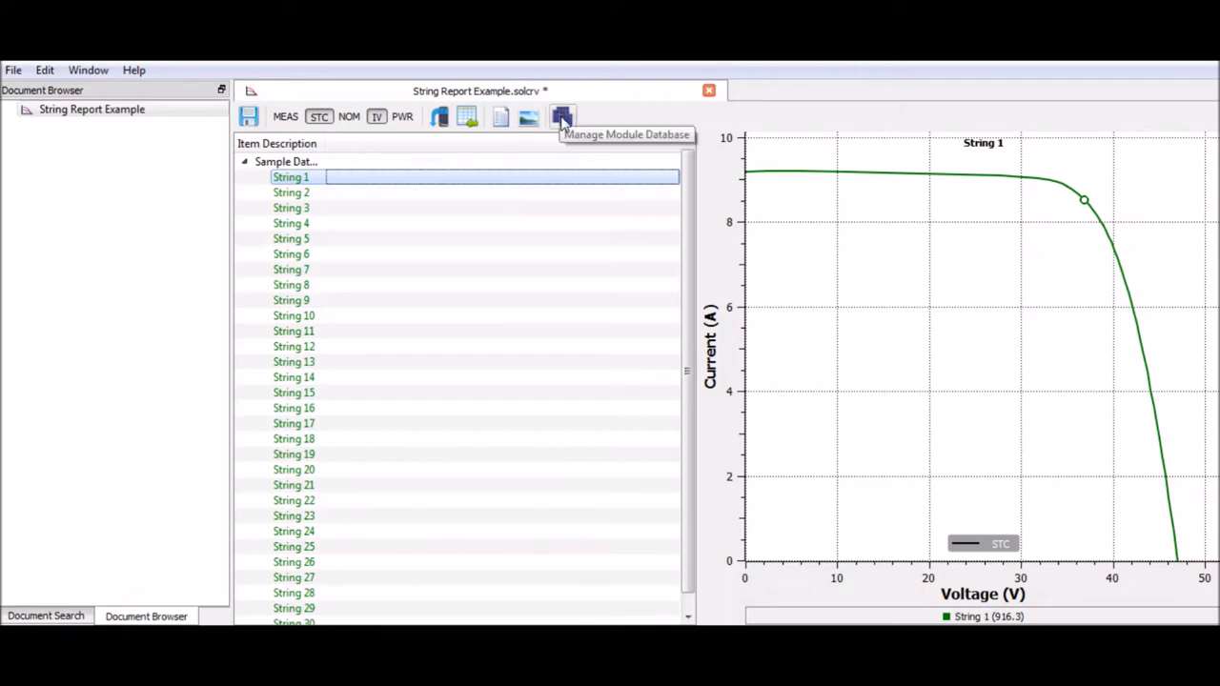
# - Star the Hanwha SolarOne HSL60P6-PC-3-260 as a favourite in the PV Module Database, save, and close it
pyautogui.click(564, 116)
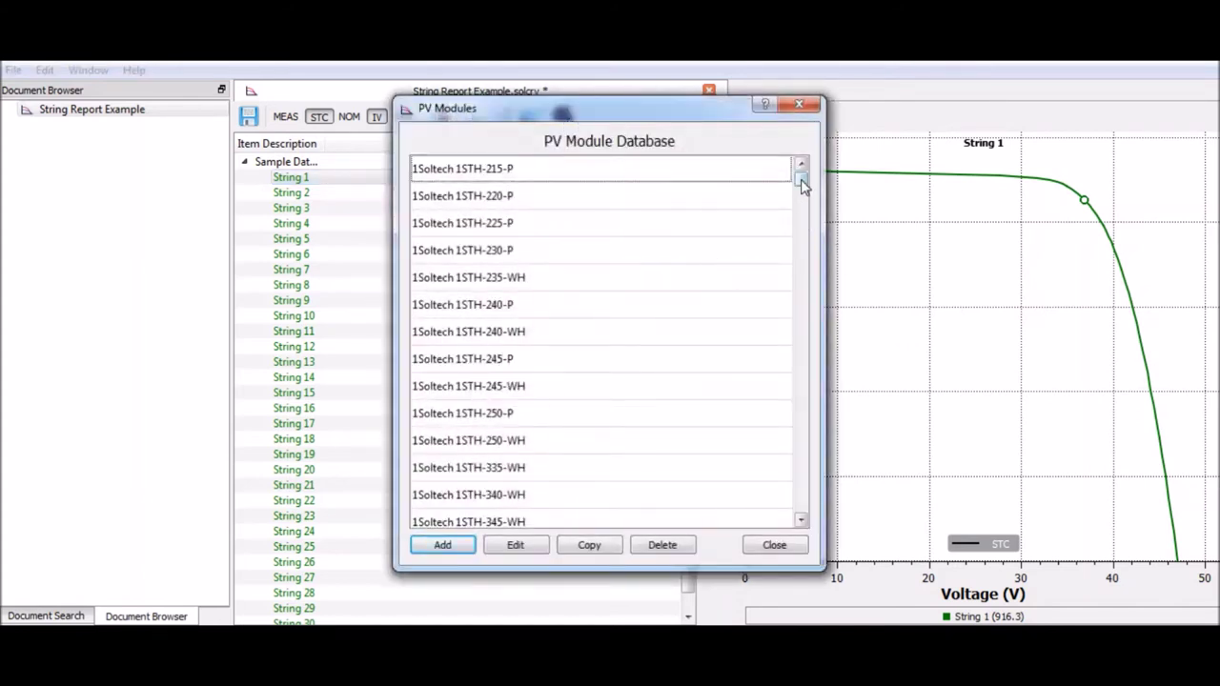
pyautogui.click(637, 425)
pyautogui.scroll(-15, 637, 425)
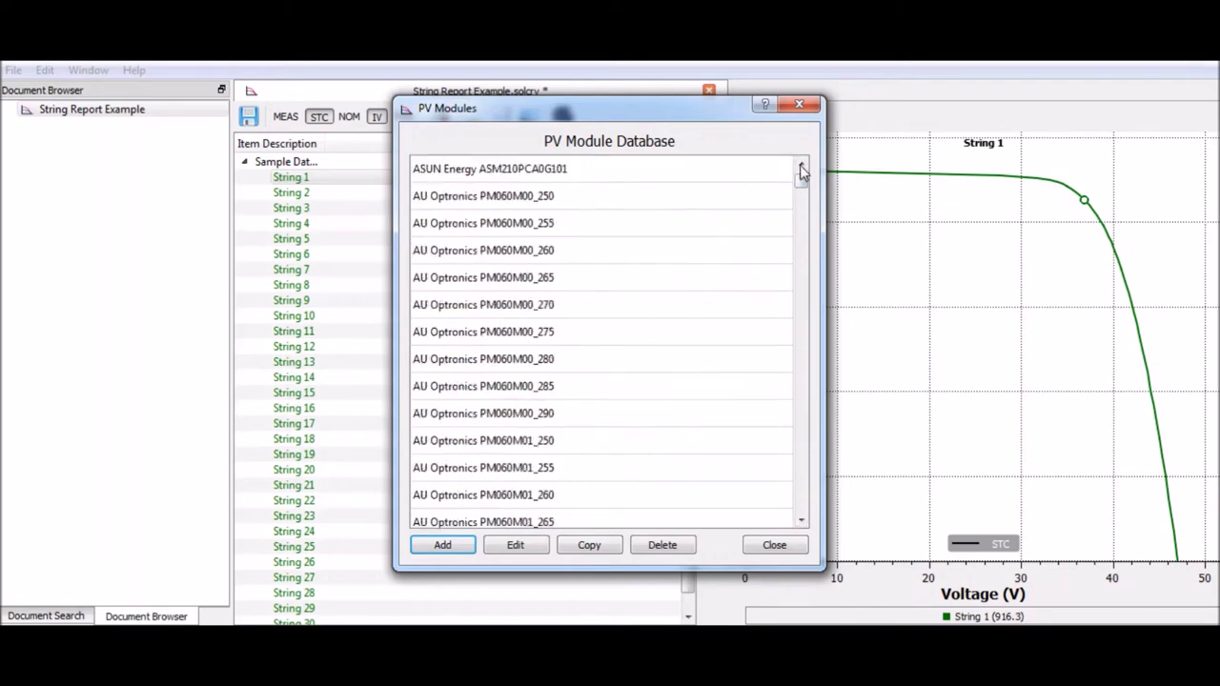
pyautogui.moveTo(802, 169); pyautogui.dragTo(805, 270)
pyautogui.click(545, 274)
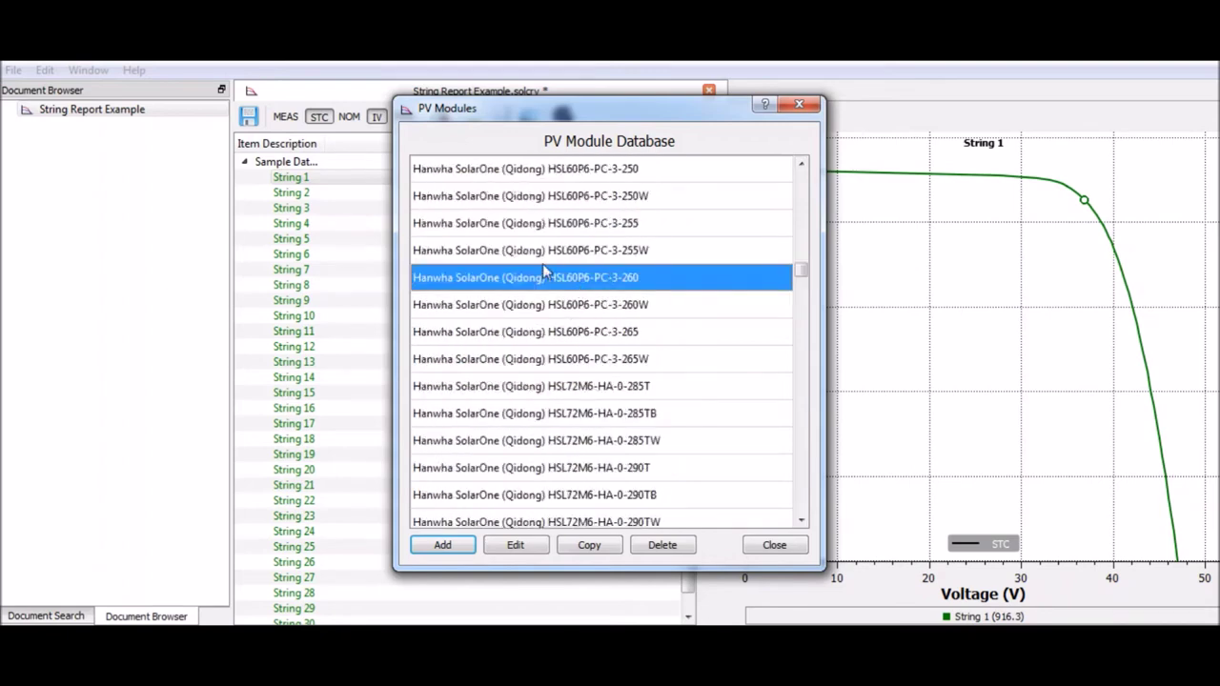
pyautogui.click(516, 547)
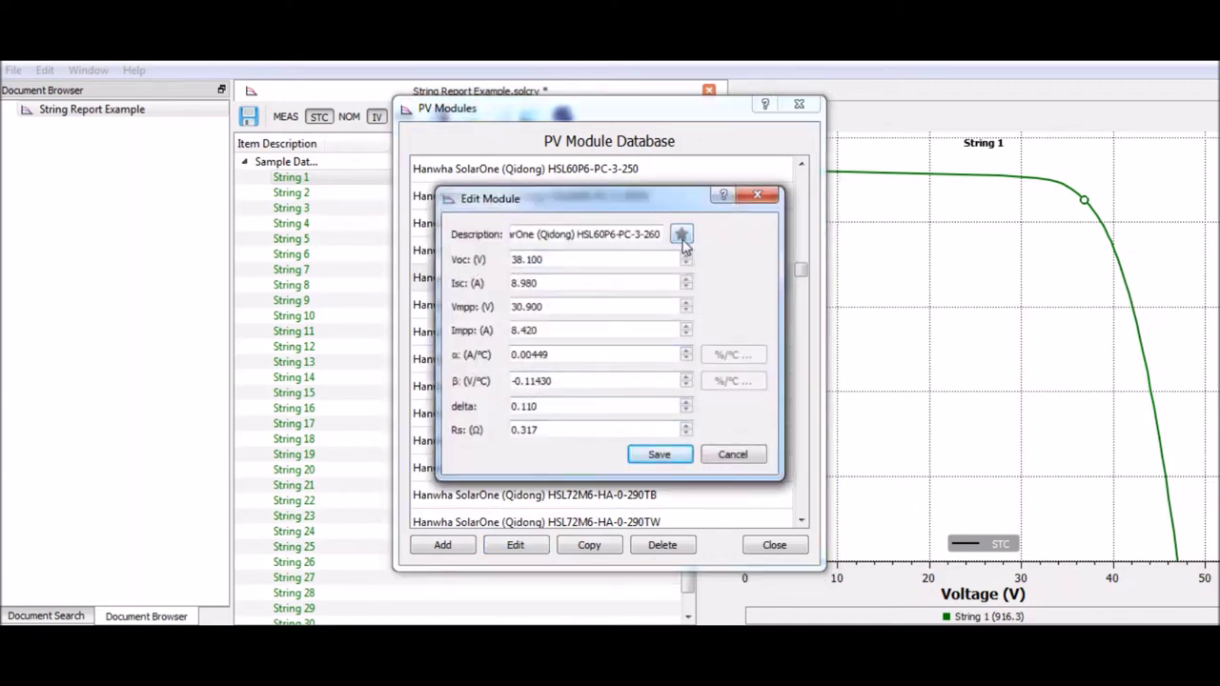
pyautogui.click(681, 235)
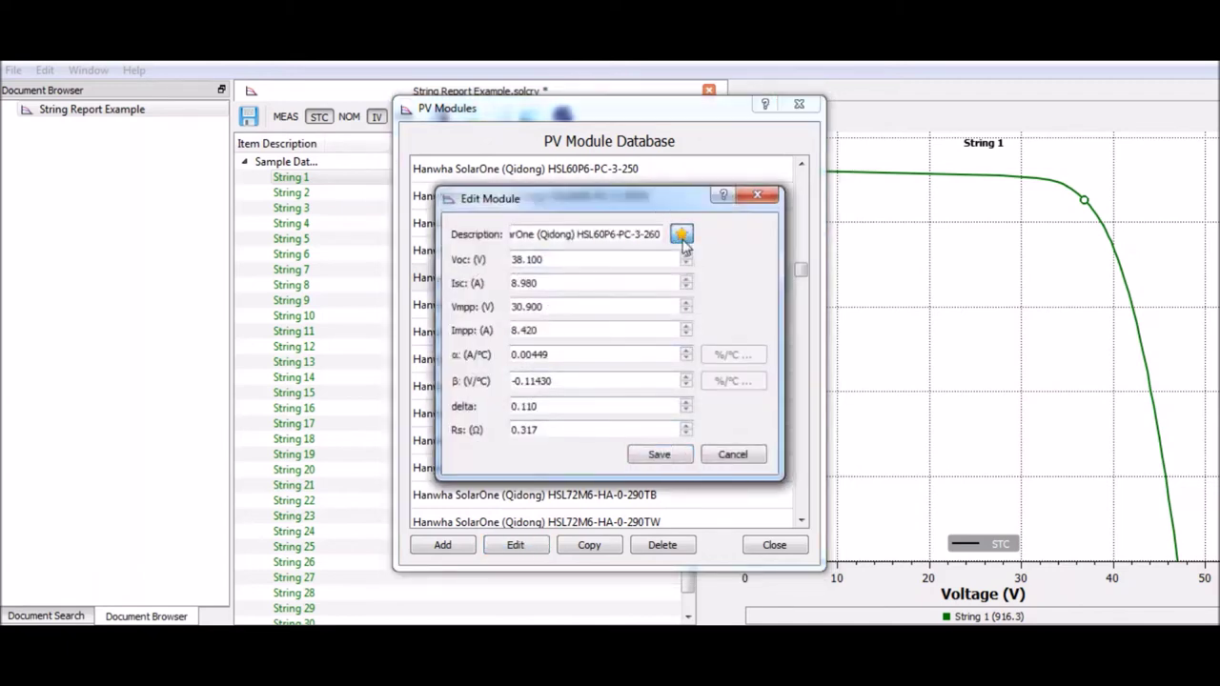
pyautogui.click(671, 461)
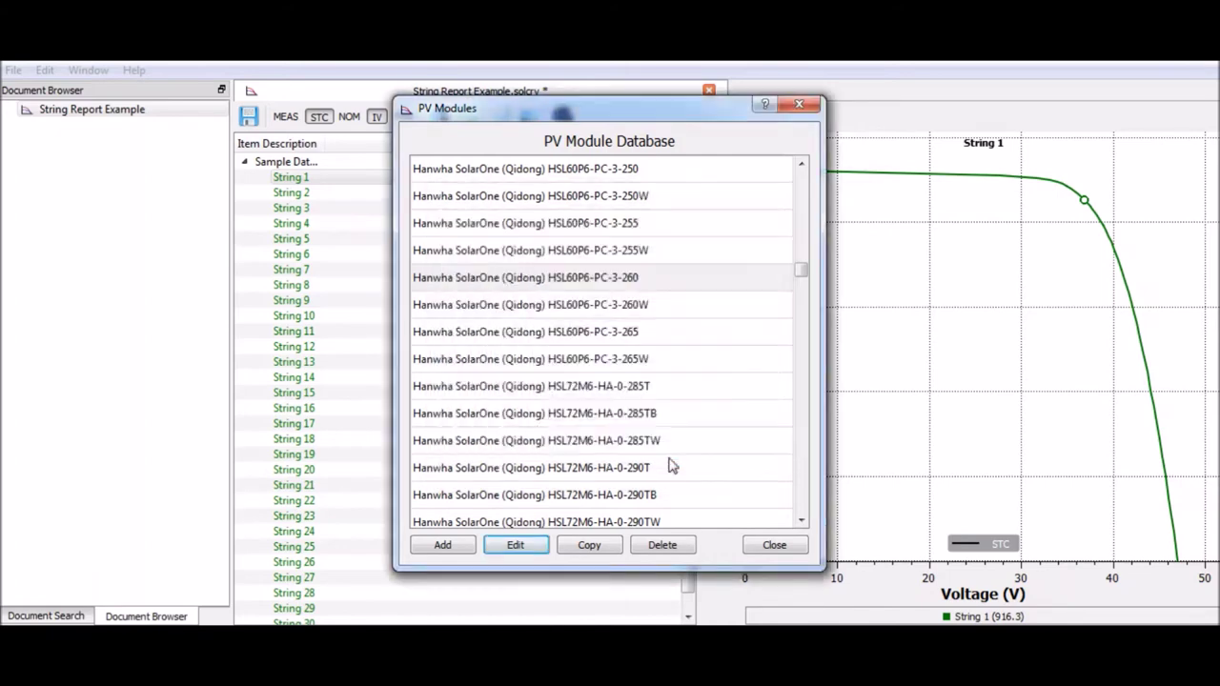
pyautogui.click(778, 548)
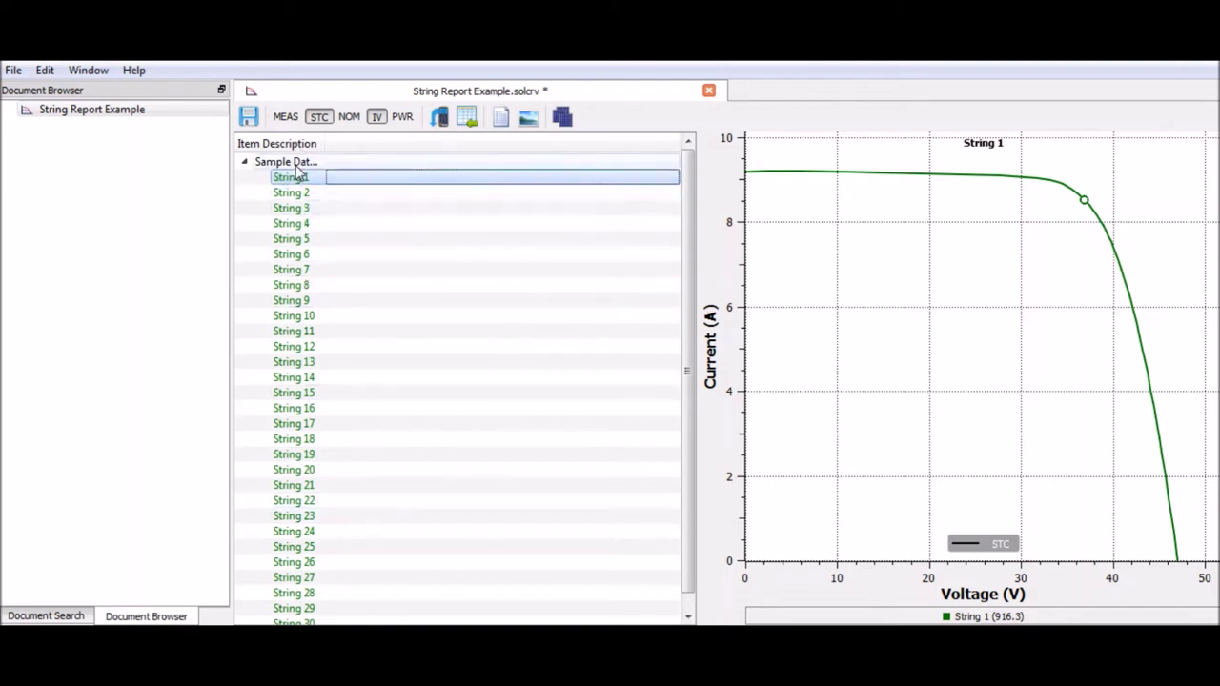
# - Select String 1 through String 30 and choose Set PV Module Type for them
pyautogui.scroll(-1, 321, 358)
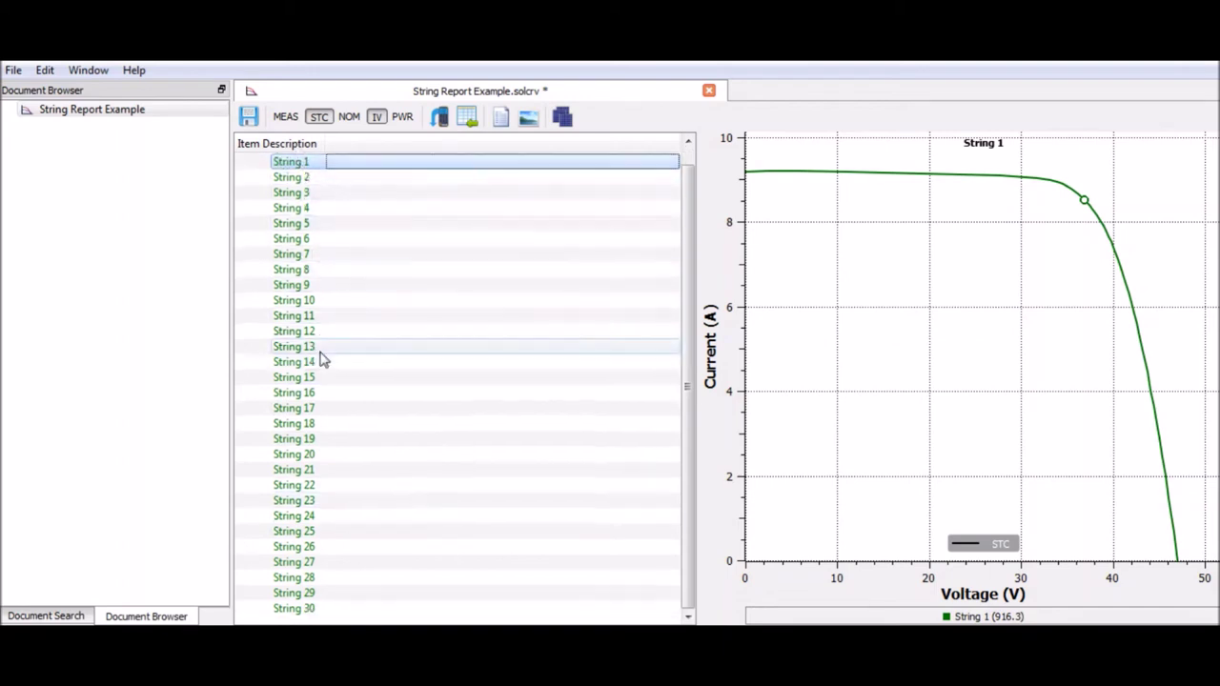
pyautogui.keyDown('shift'); pyautogui.click(321, 608); pyautogui.keyUp('shift')
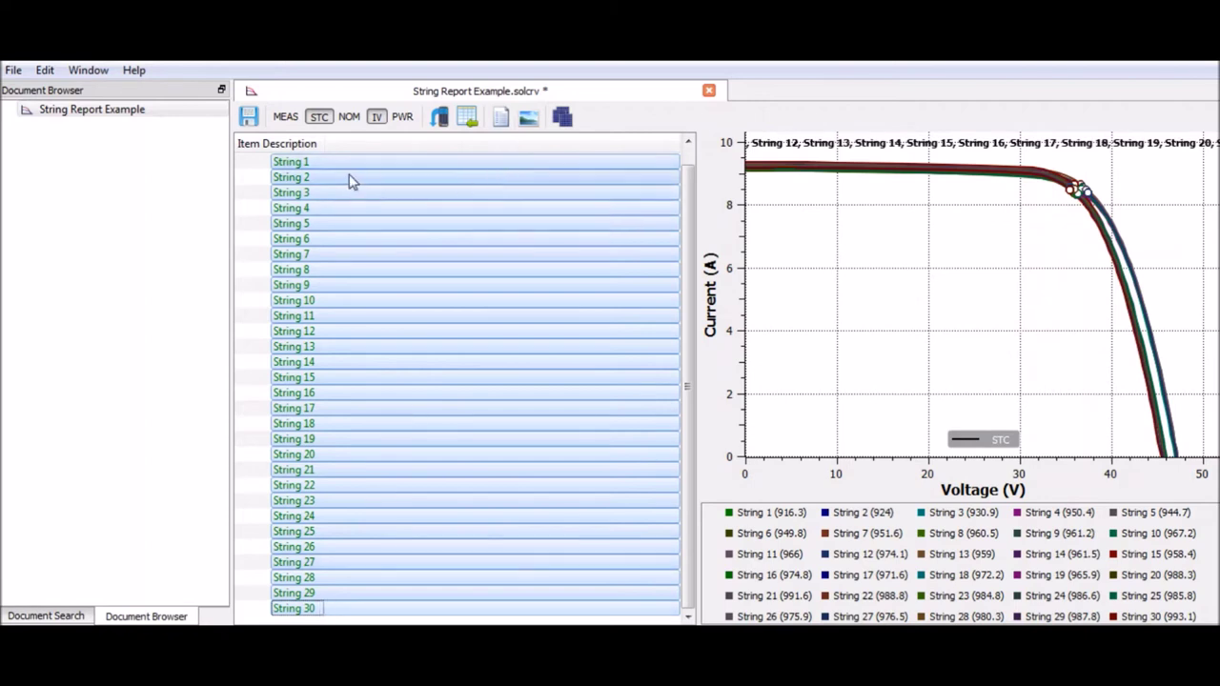
pyautogui.rightClick(294, 175)
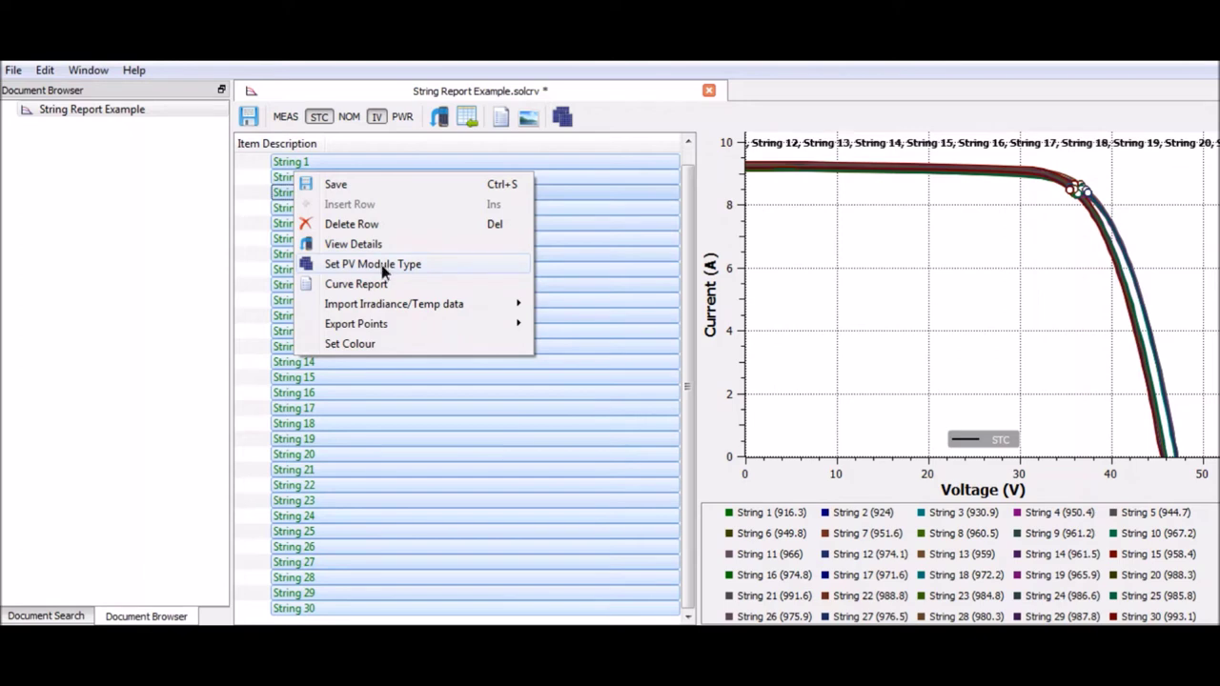
pyautogui.click(384, 271)
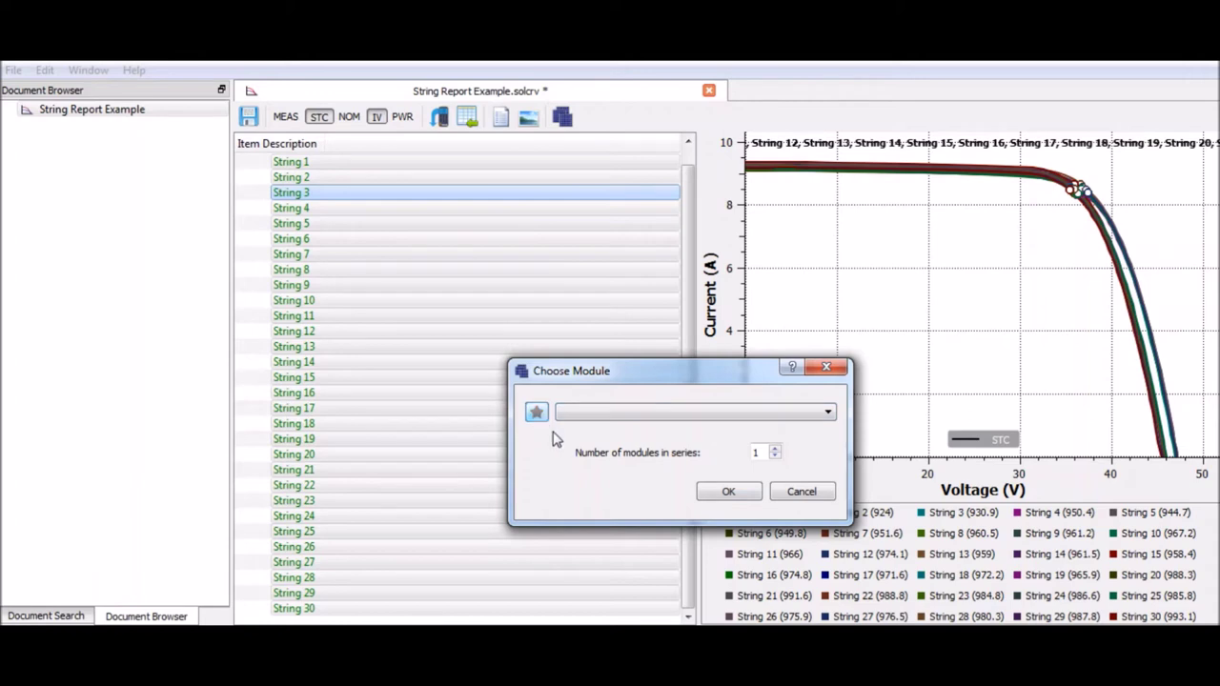
# - Filter to favourite modules and assign Jinko Solar JKM260P-60 with 1 module in series
pyautogui.click(578, 416)
pyautogui.scroll(-8, 689, 467)
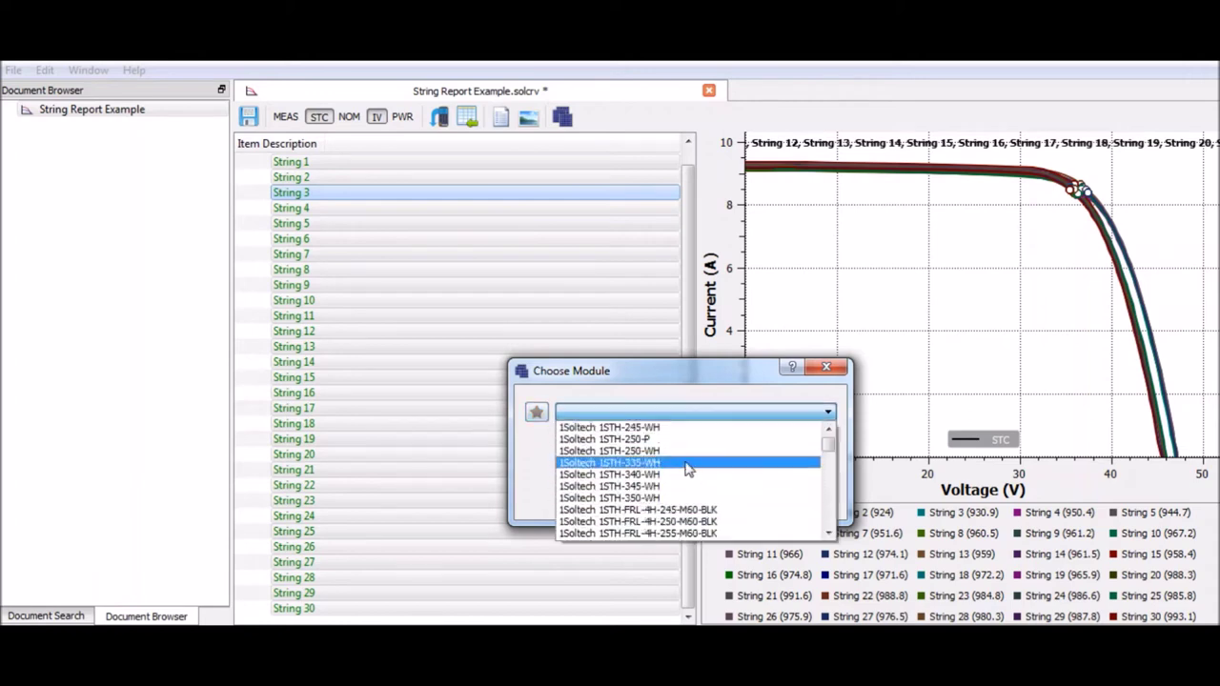
pyautogui.scroll(5, 680, 468)
pyautogui.click(537, 413)
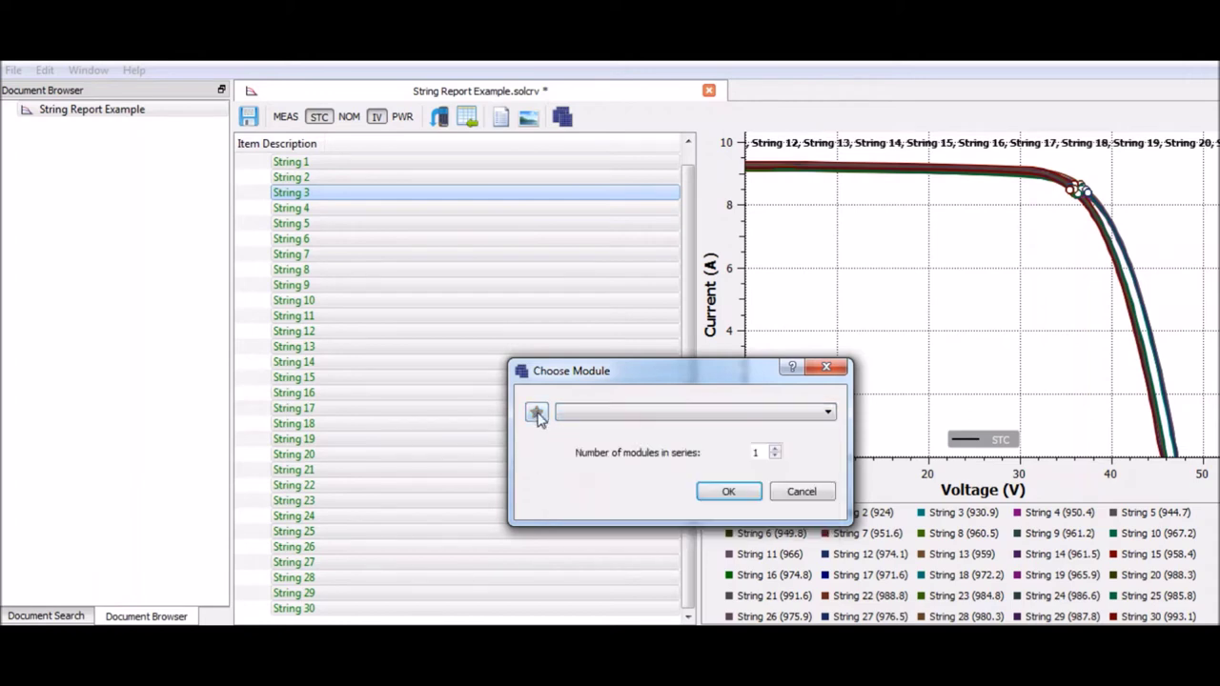
pyautogui.click(537, 413)
pyautogui.click(619, 416)
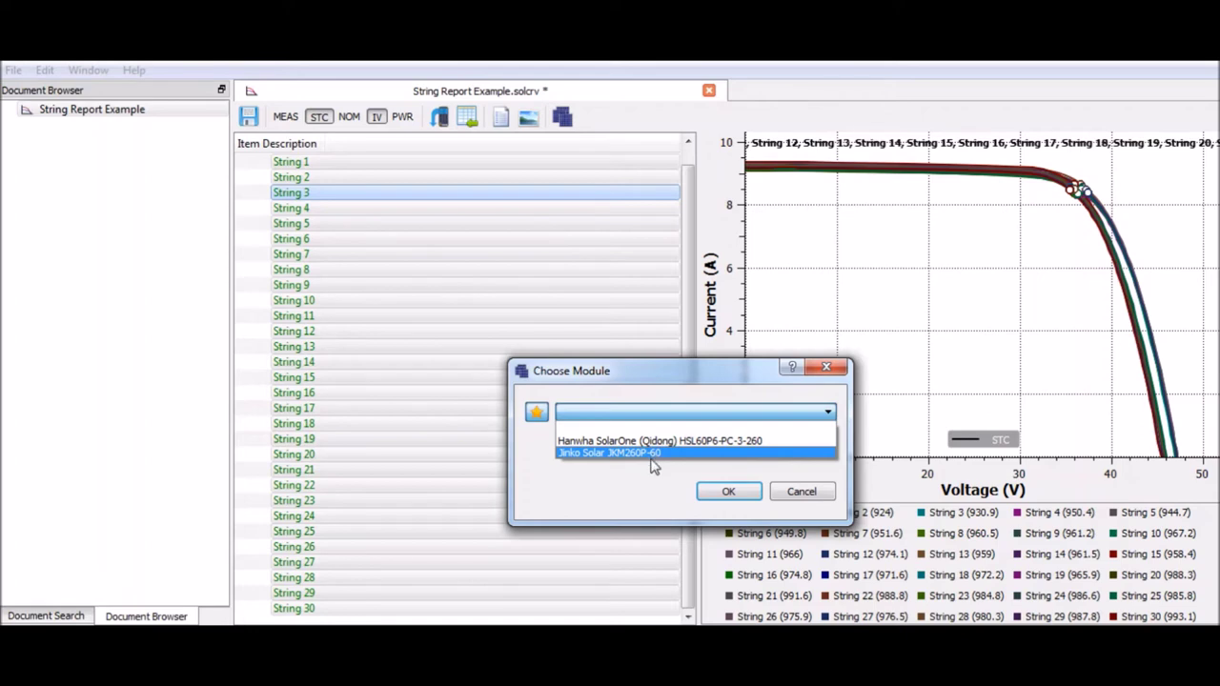
pyautogui.click(656, 455)
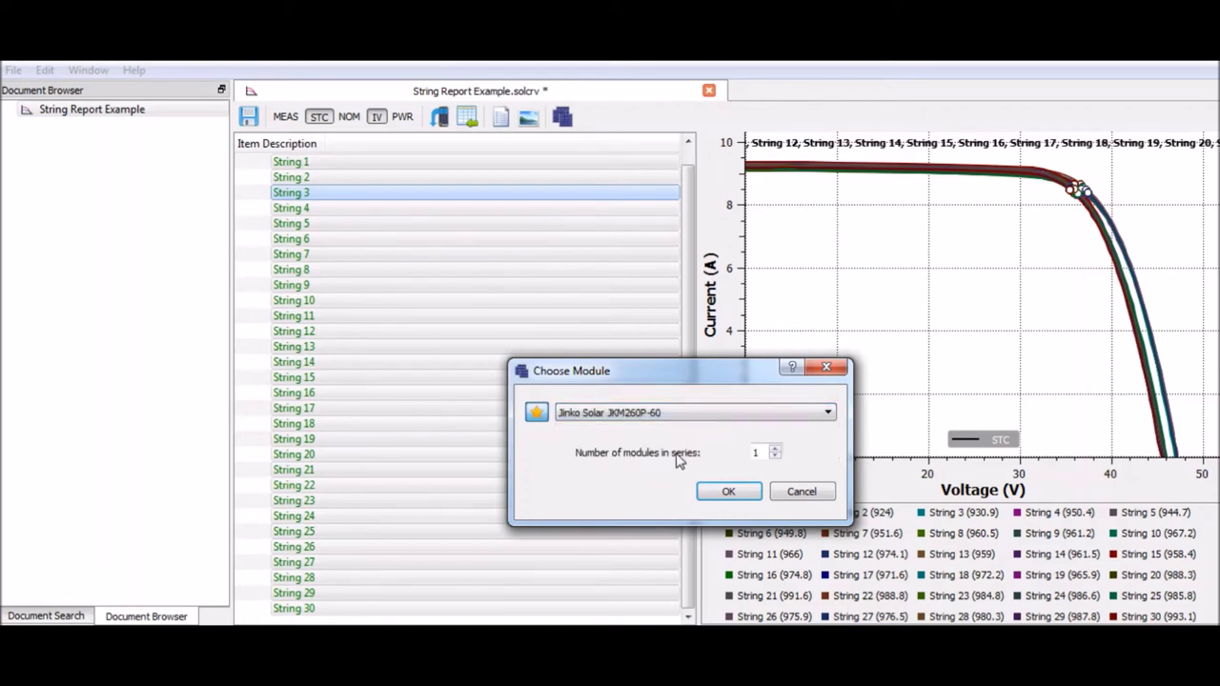
pyautogui.doubleClick(757, 453)
pyautogui.click(729, 492)
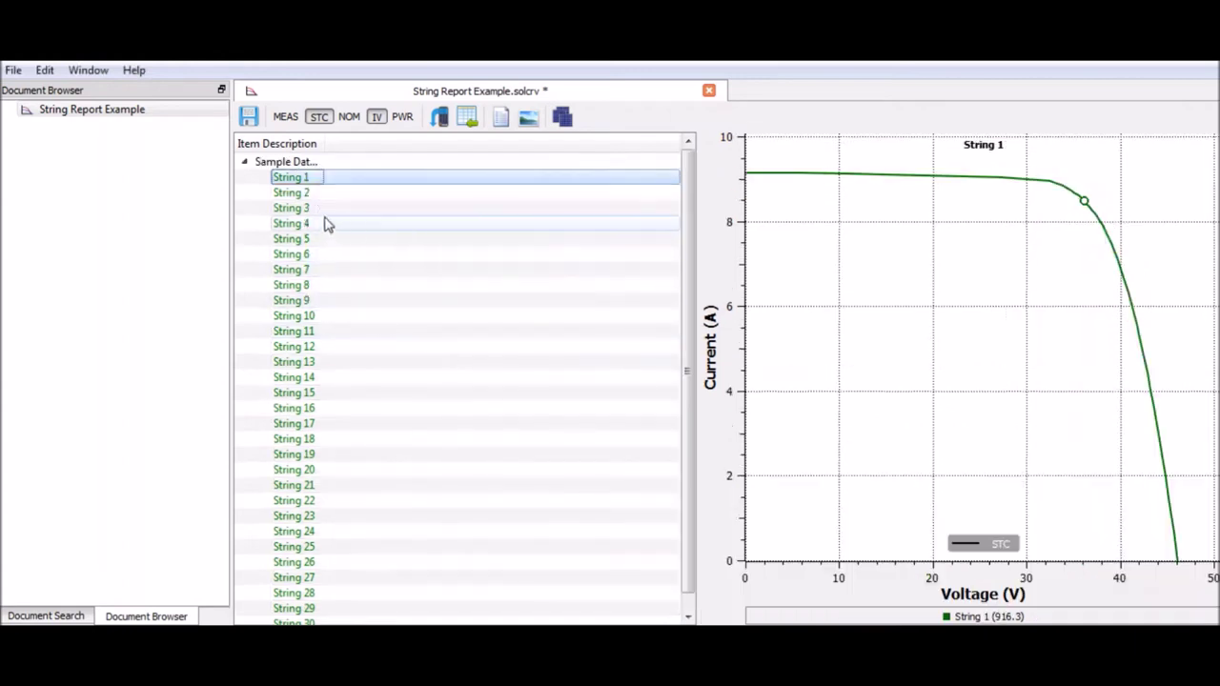
# - Widen the description column so Sample Data.csv shows fully, leaving it collapsed
pyautogui.moveTo(336, 448)
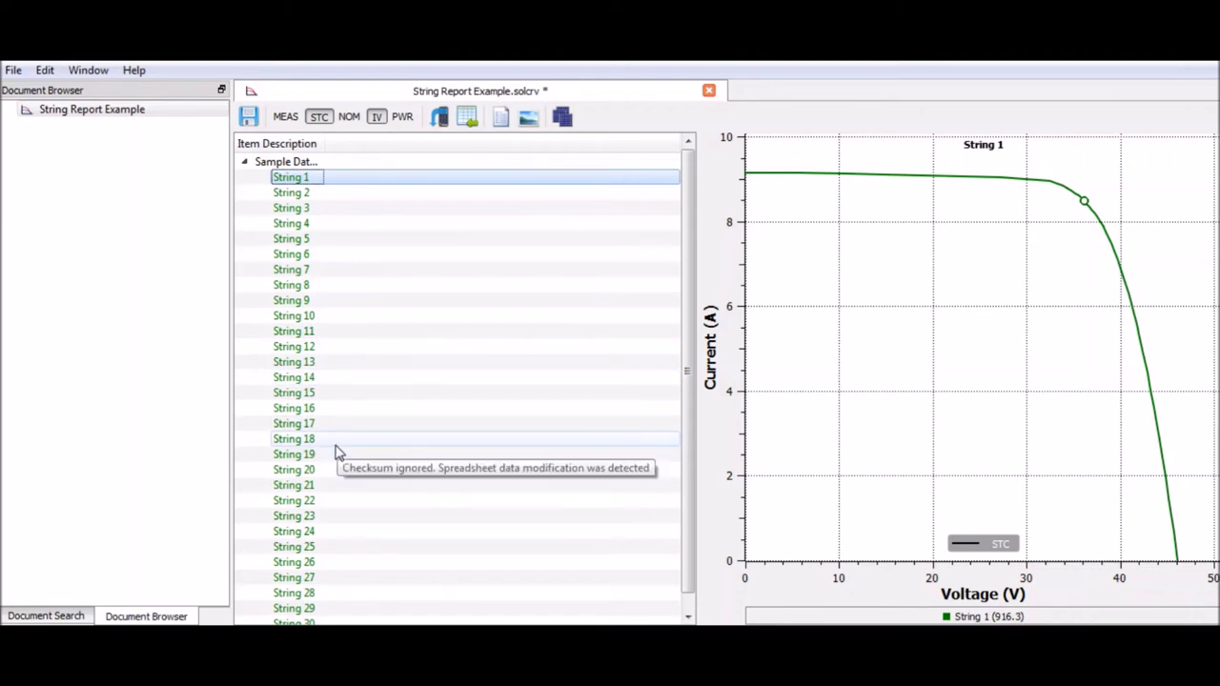
pyautogui.click(245, 163)
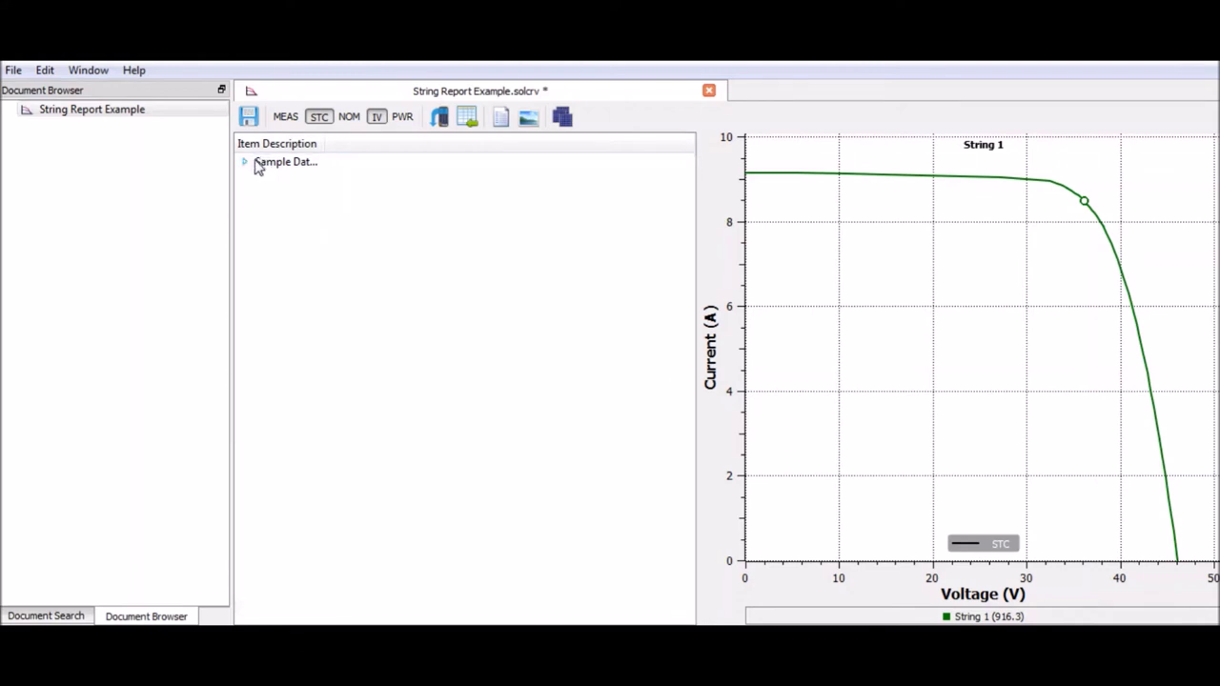
pyautogui.click(245, 163)
pyautogui.click(246, 163)
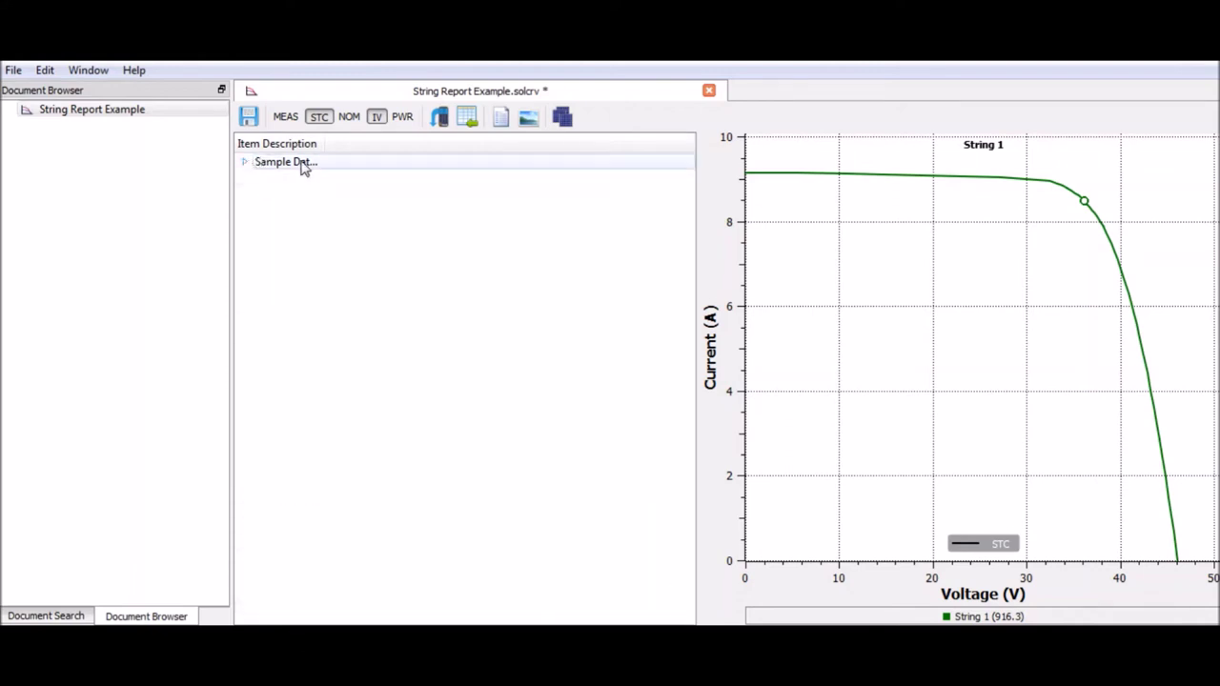
pyautogui.moveTo(327, 144); pyautogui.dragTo(356, 144)
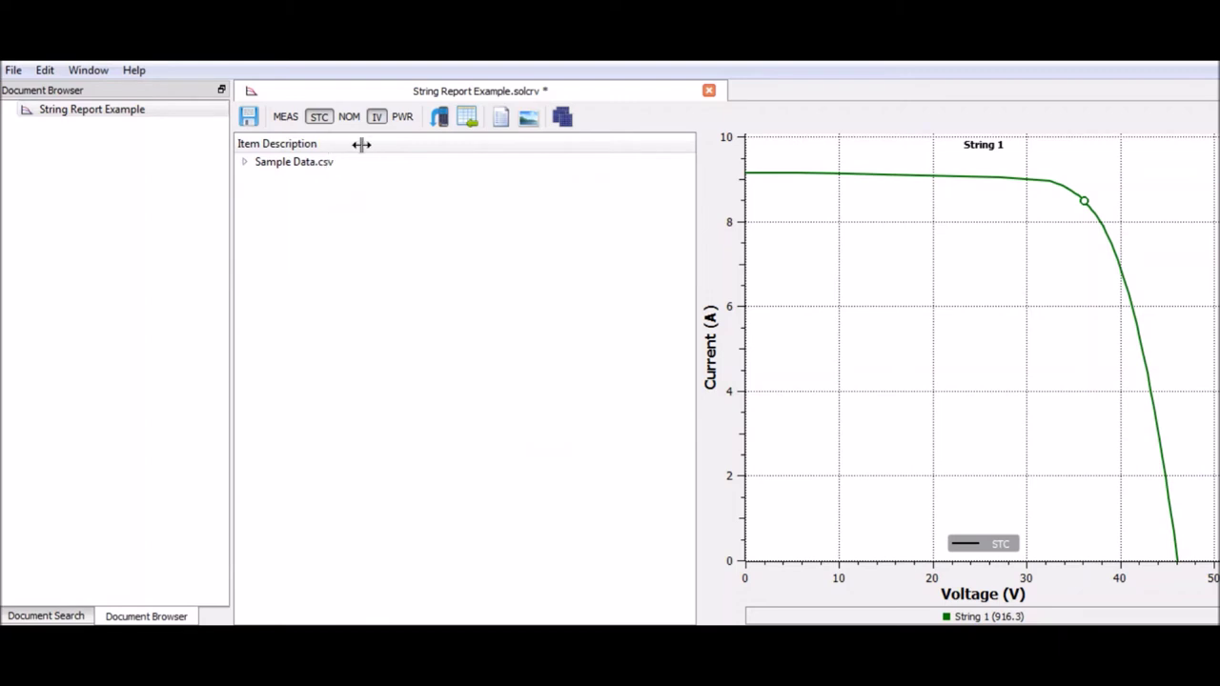
pyautogui.click(246, 163)
pyautogui.click(247, 164)
# - Insert a new row above Sample Data.csv and name it Combiner 1
pyautogui.rightClick(280, 192)
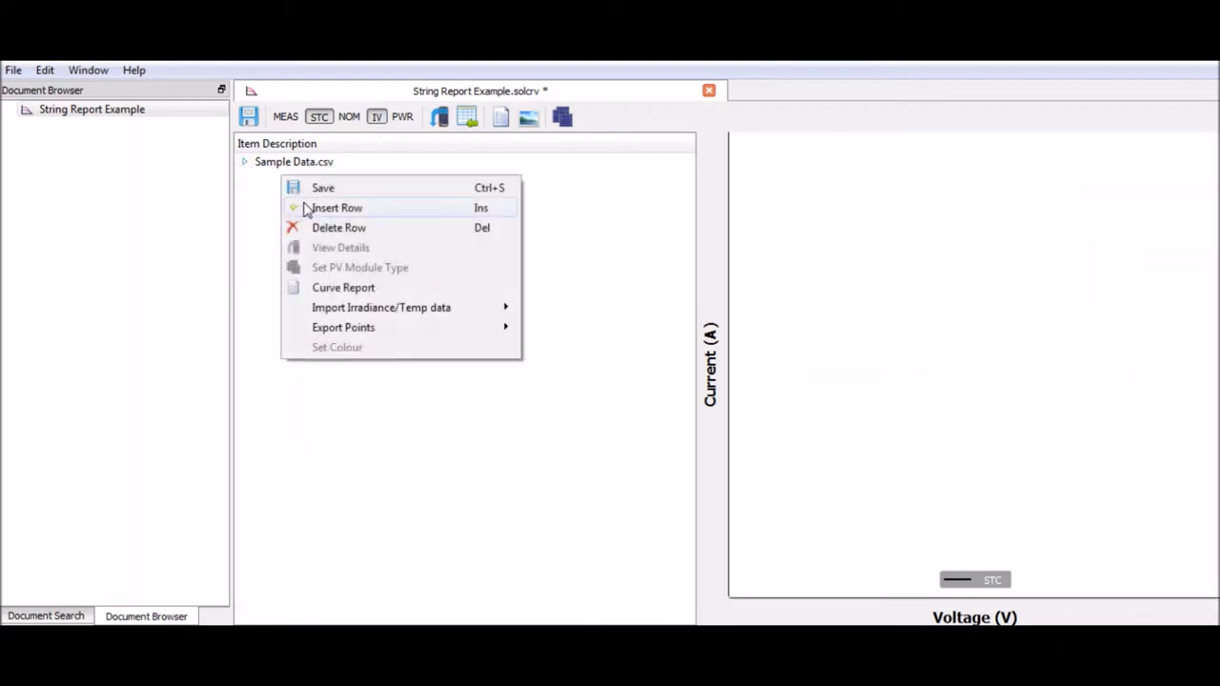
pyautogui.click(324, 210)
pyautogui.click(306, 164)
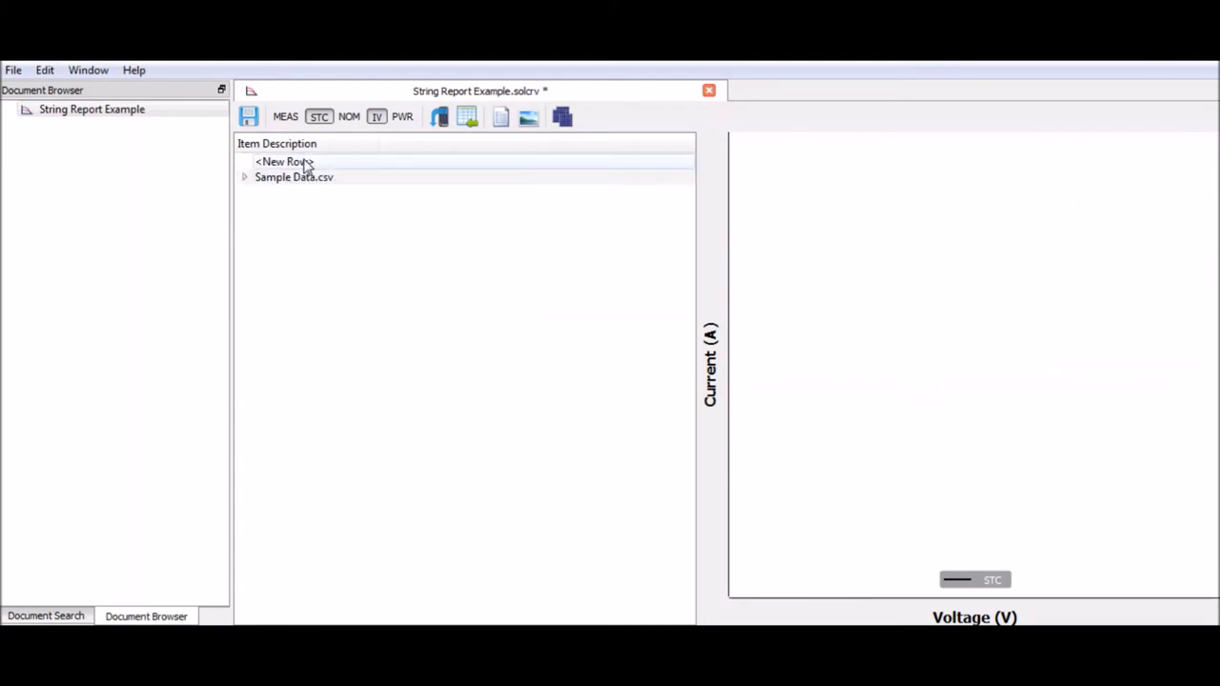
pyautogui.click(303, 164)
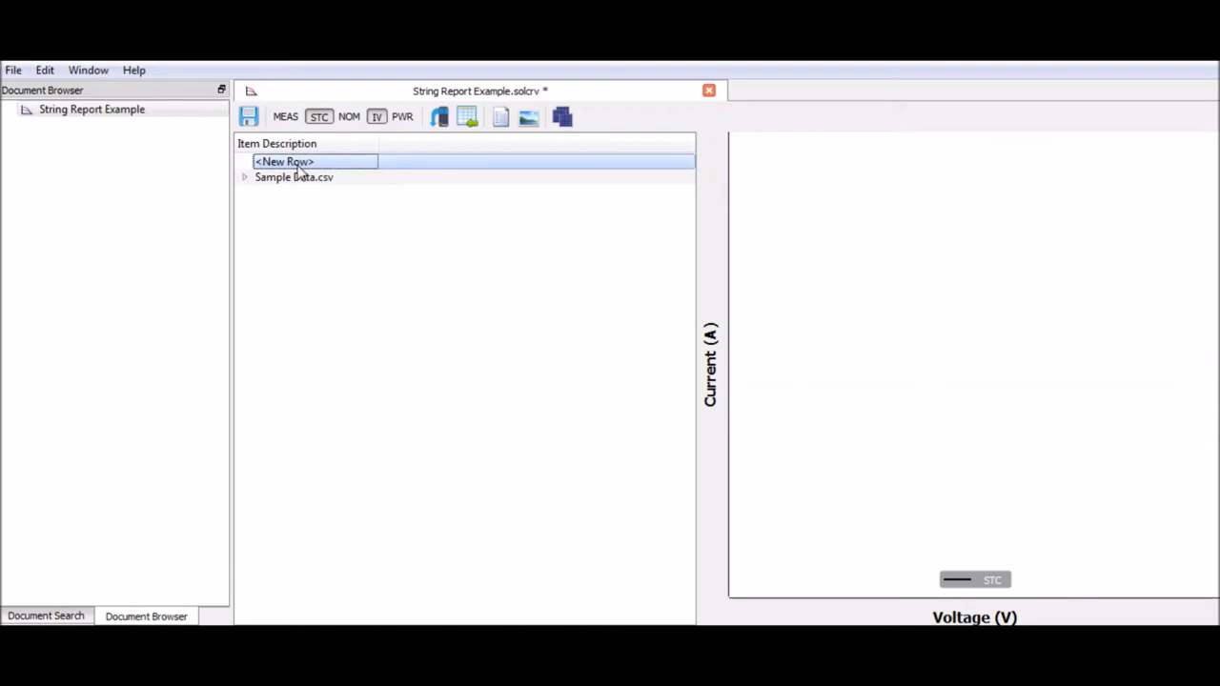
pyautogui.doubleClick(303, 163)
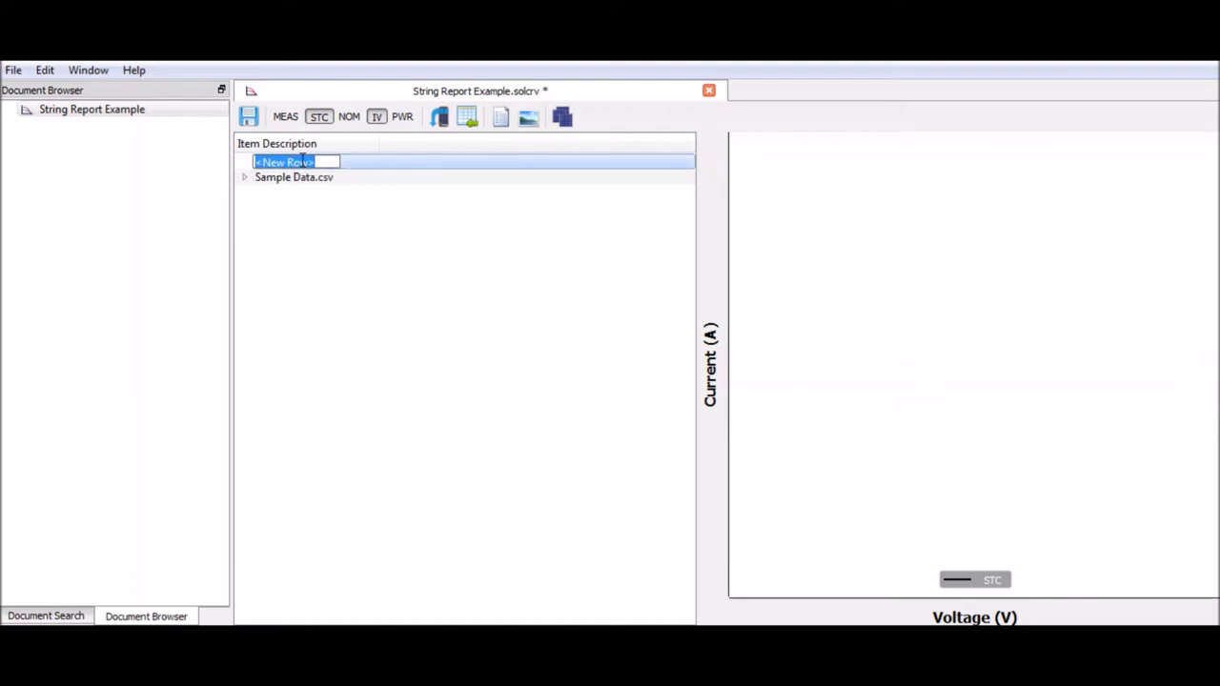
pyautogui.write('Comb')
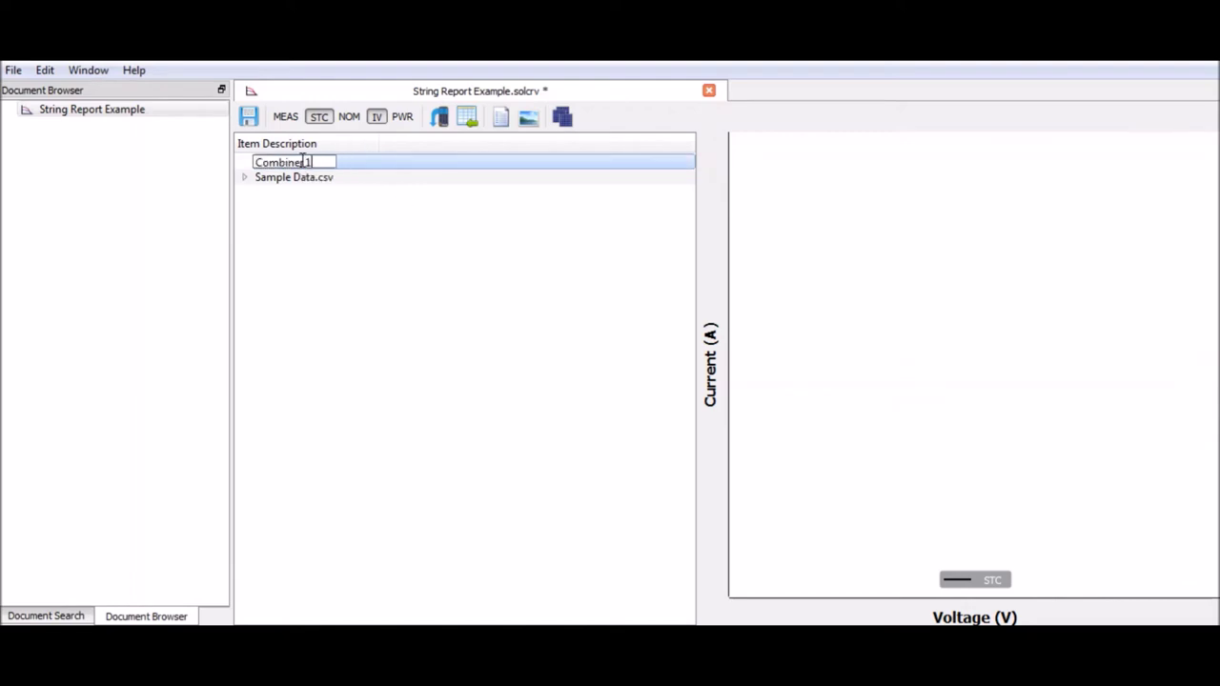
pyautogui.write('iner 1')
pyautogui.press('Return')
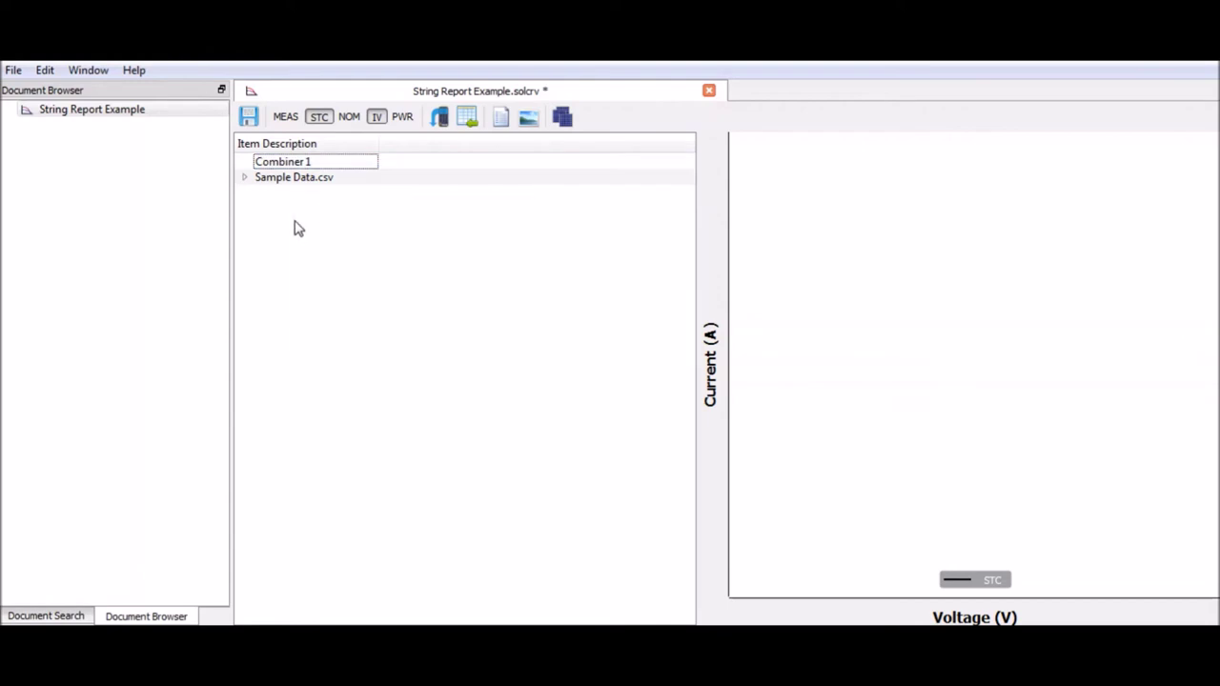
# - Insert two more rows on top and name them Combiner 2 and Combiner 3
pyautogui.rightClick(295, 197)
pyautogui.click(344, 233)
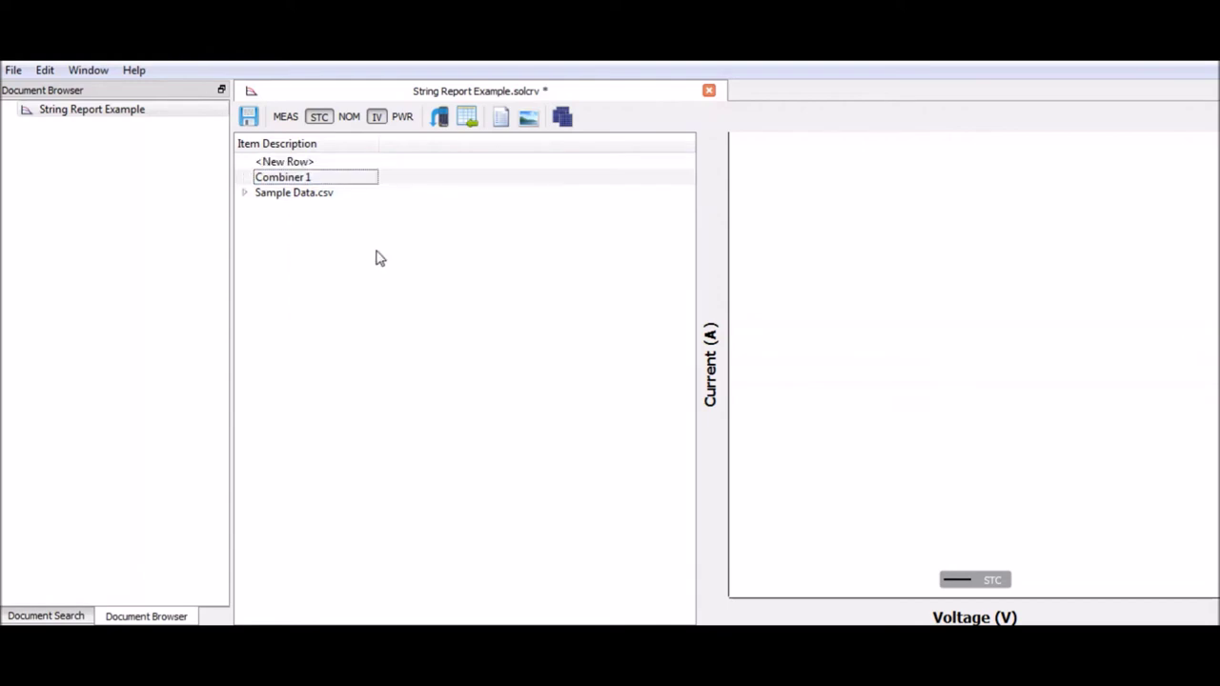
pyautogui.doubleClick(313, 163)
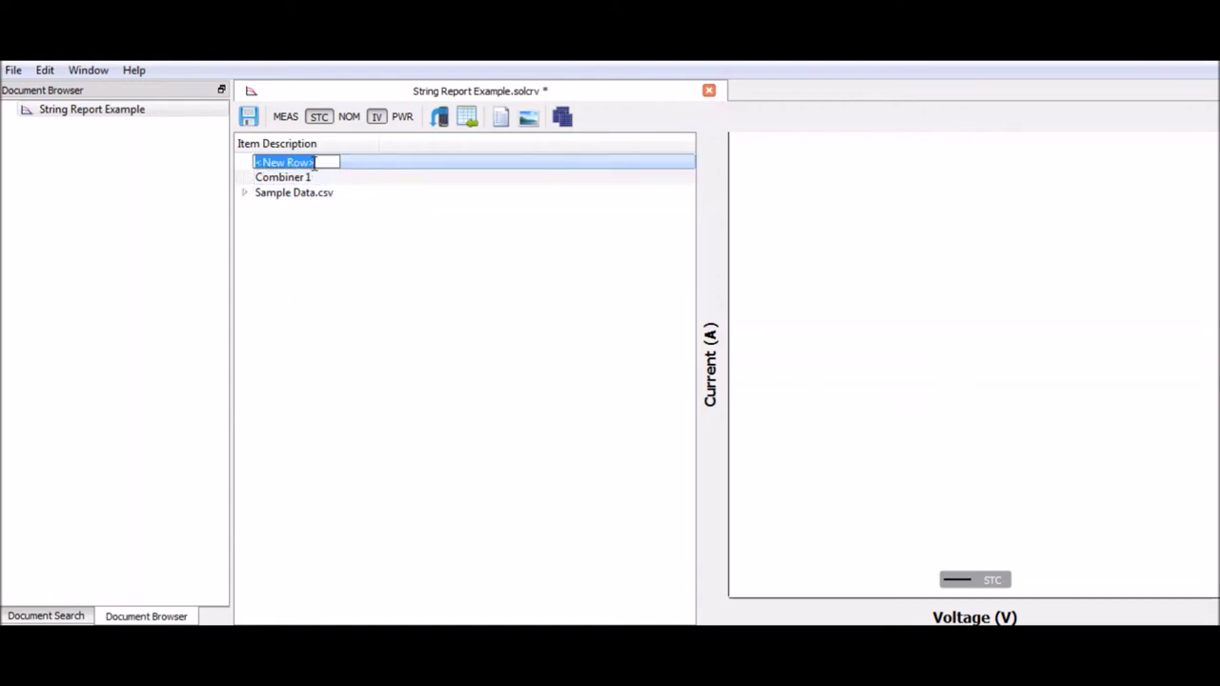
pyautogui.write('Combiner 2')
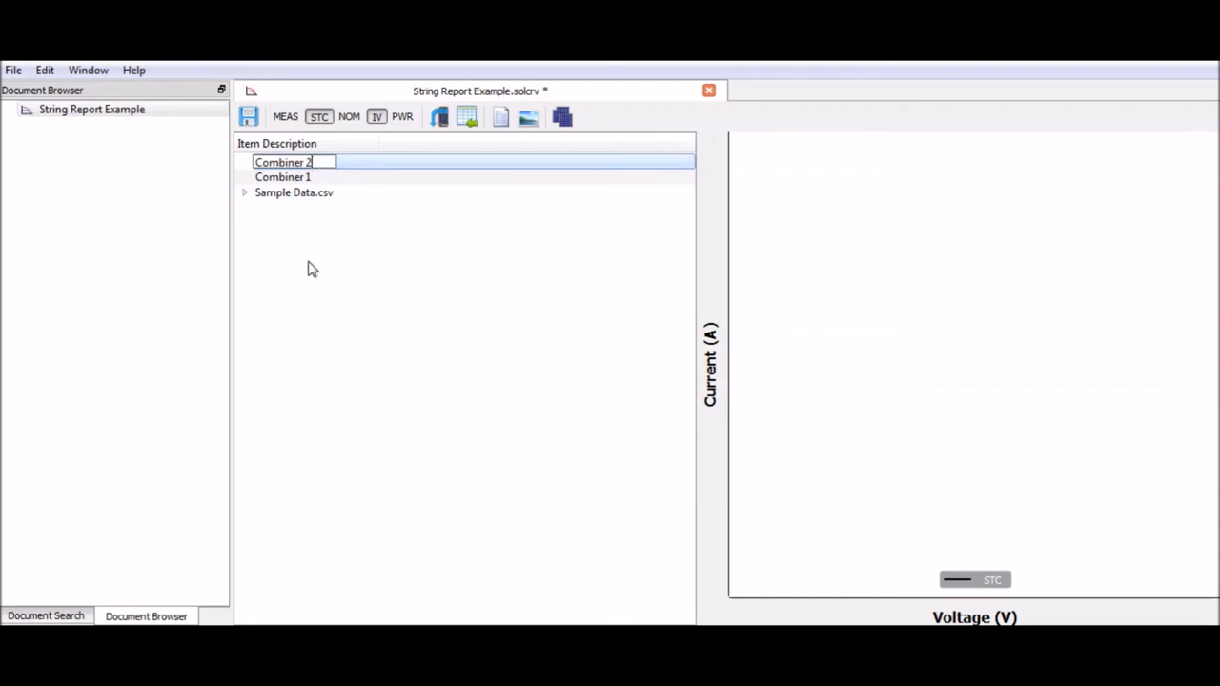
pyautogui.rightClick(309, 221)
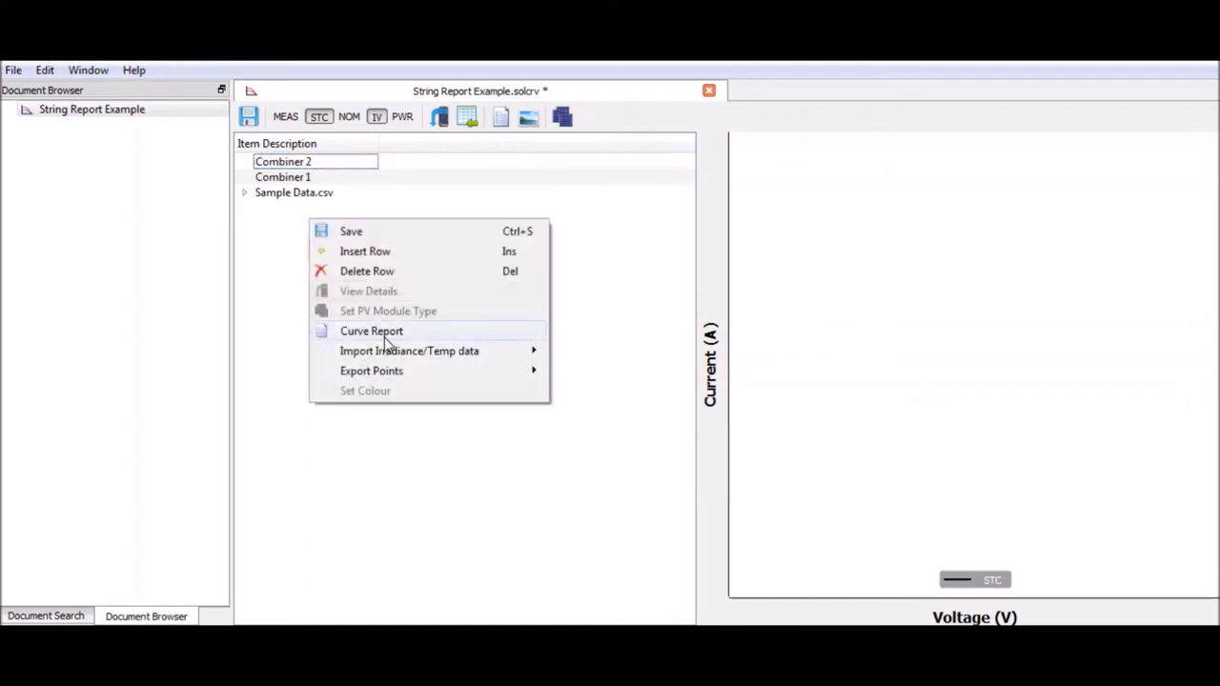
pyautogui.click(389, 252)
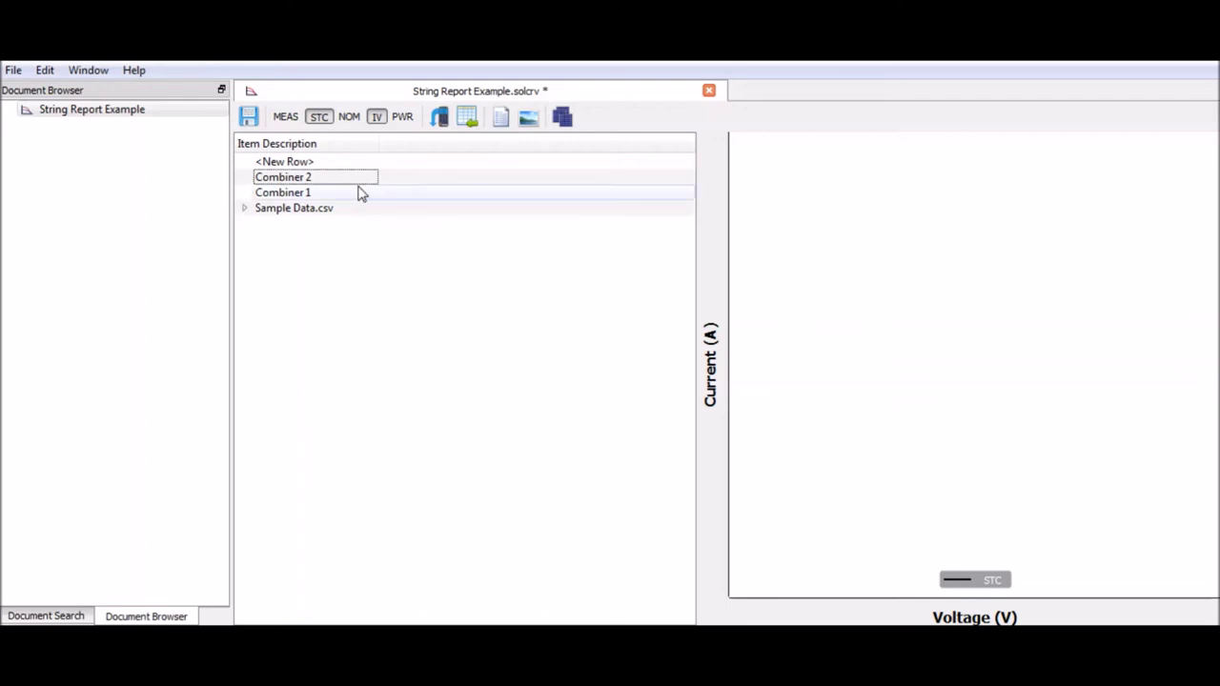
pyautogui.write('Combin')
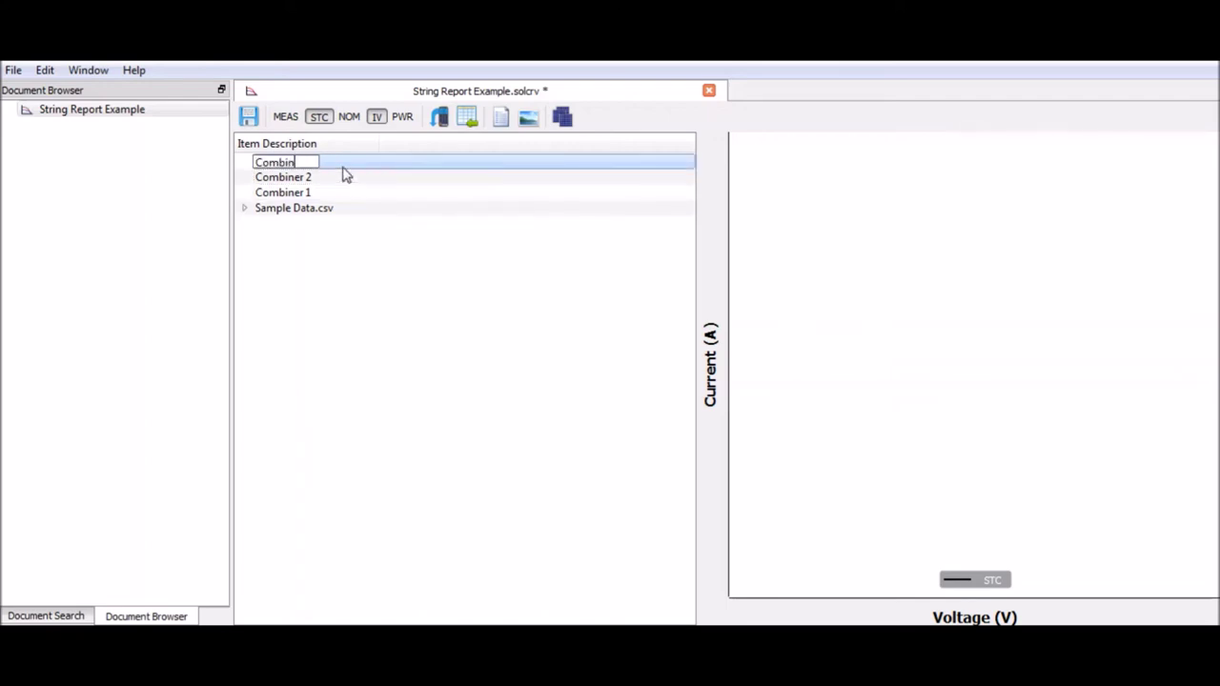
pyautogui.write('er 3')
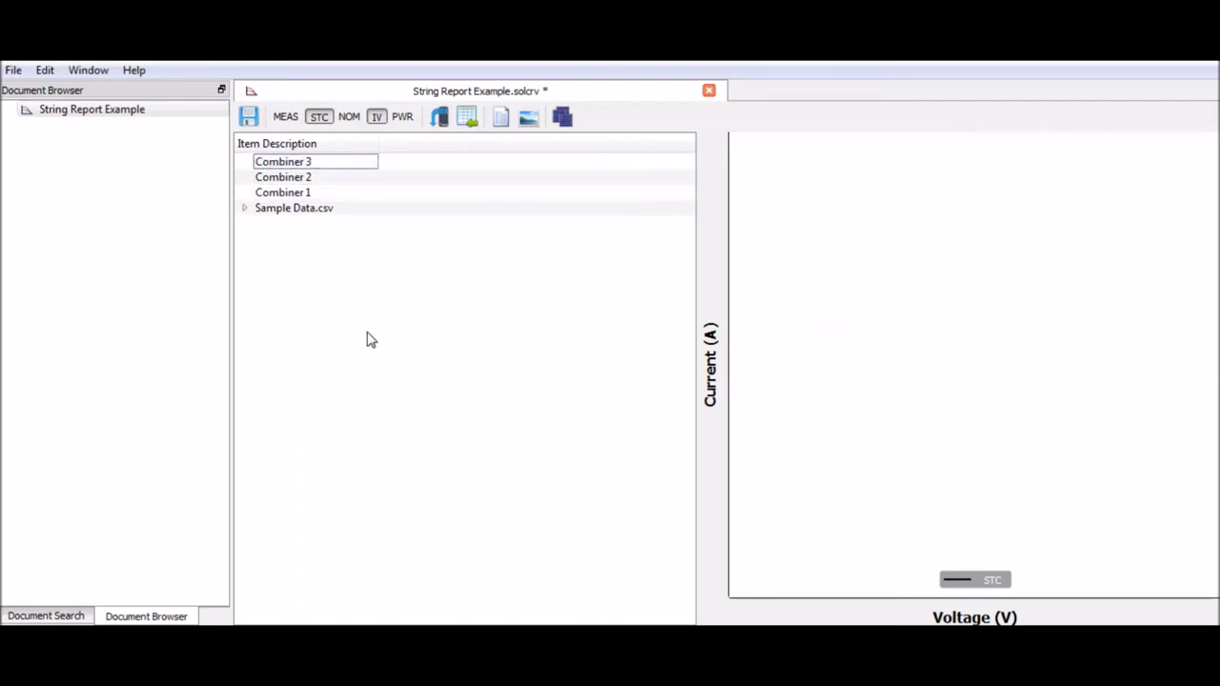
# - Move Combiner 3 below the other combiners so rows read Combiner 1, 2, 3
pyautogui.click(318, 169)
pyautogui.moveTo(318, 170); pyautogui.dragTo(329, 198)
pyautogui.click(244, 177)
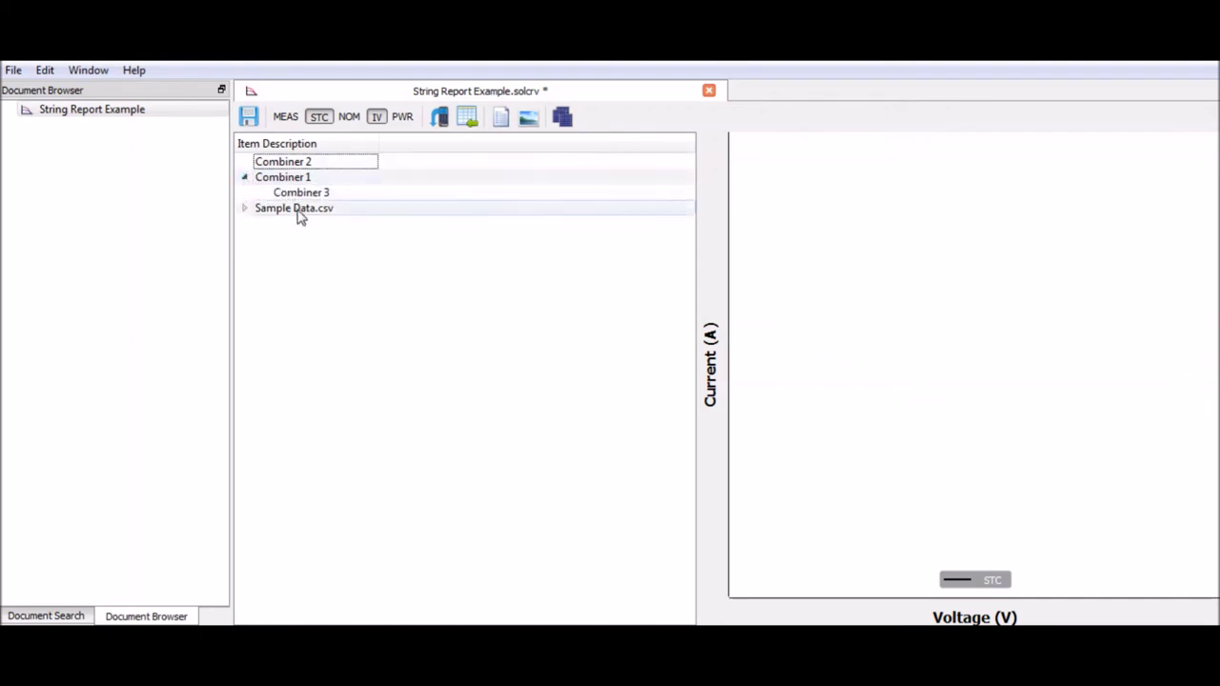
pyautogui.click(298, 195)
pyautogui.moveTo(298, 195)
pyautogui.mouseDown()
pyautogui.moveTo(305, 172)
pyautogui.moveTo(327, 218)
pyautogui.moveTo(316, 183)
pyautogui.mouseUp()
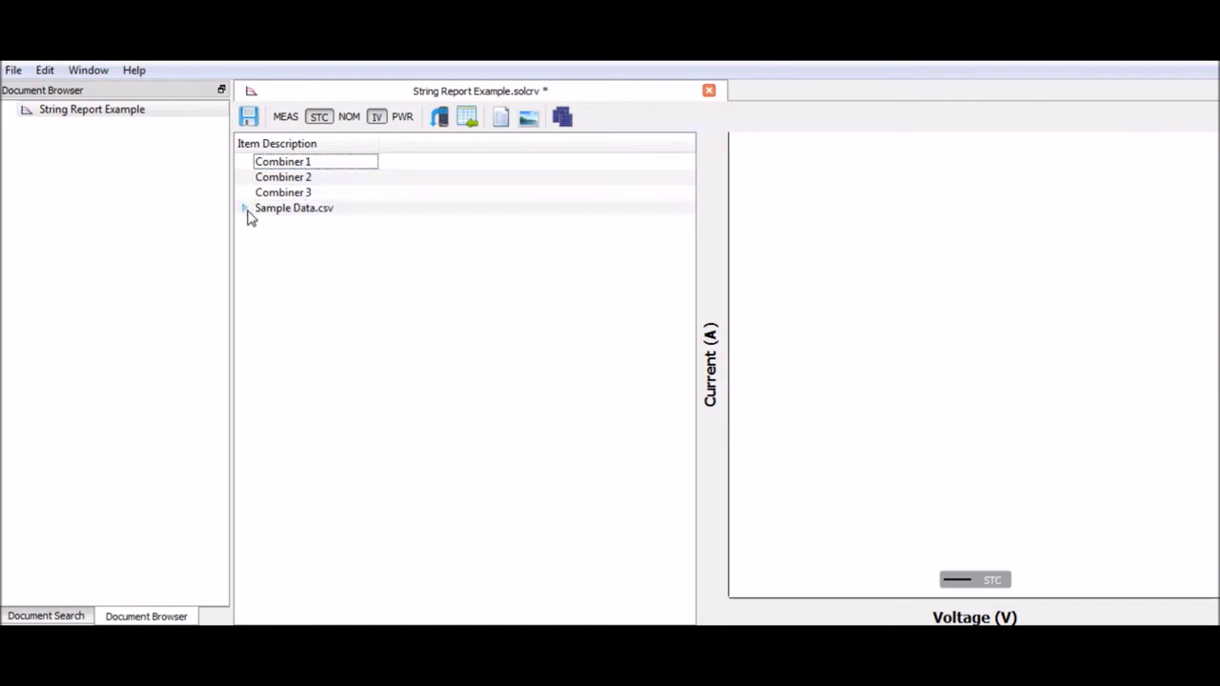
# - Expand Sample Data.csv and display String 1's I-V curve
pyautogui.click(291, 163)
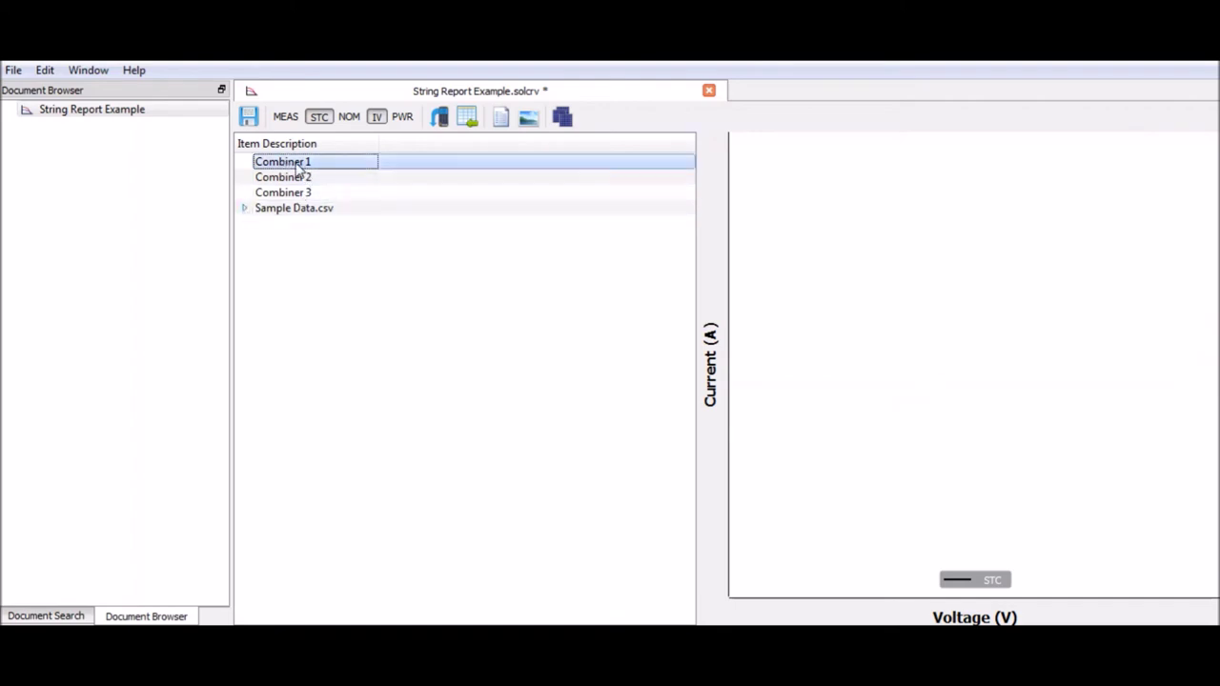
pyautogui.click(245, 209)
pyautogui.click(303, 228)
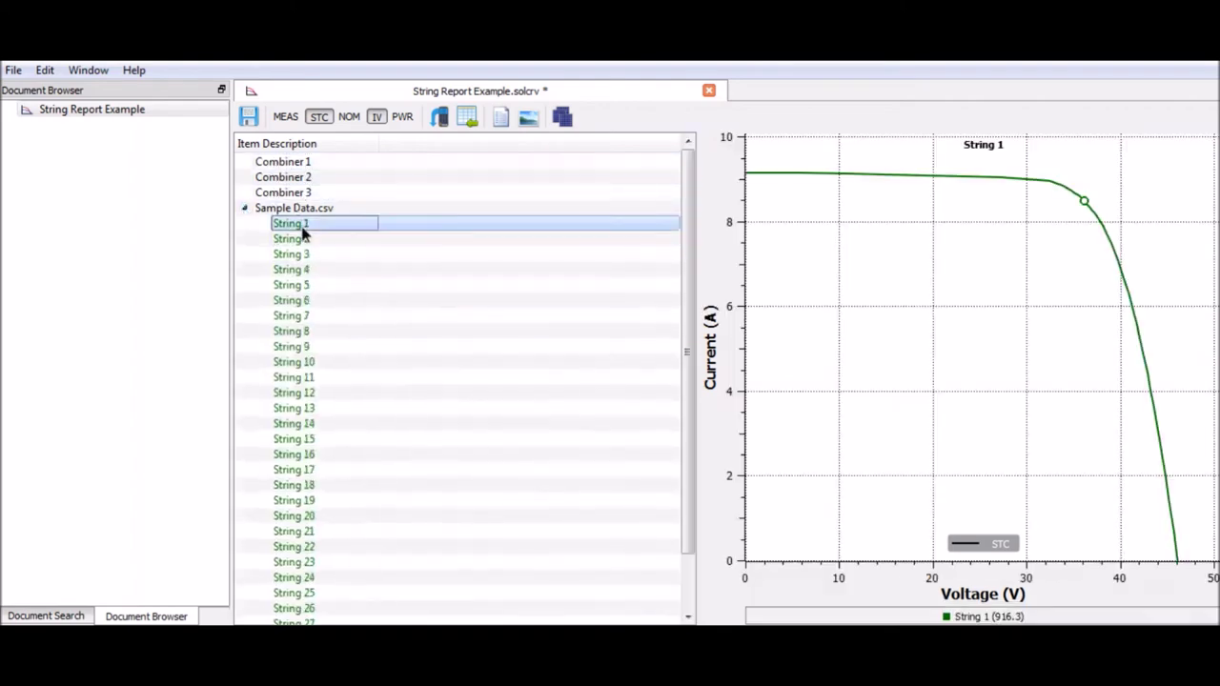
# - Move Strings 1–10, 11–20 and 21–30 into Combiner 1, 2 and 3 respectively
pyautogui.keyDown('shift'); pyautogui.click(306, 361); pyautogui.keyUp('shift')
pyautogui.moveTo(299, 233); pyautogui.dragTo(323, 162)
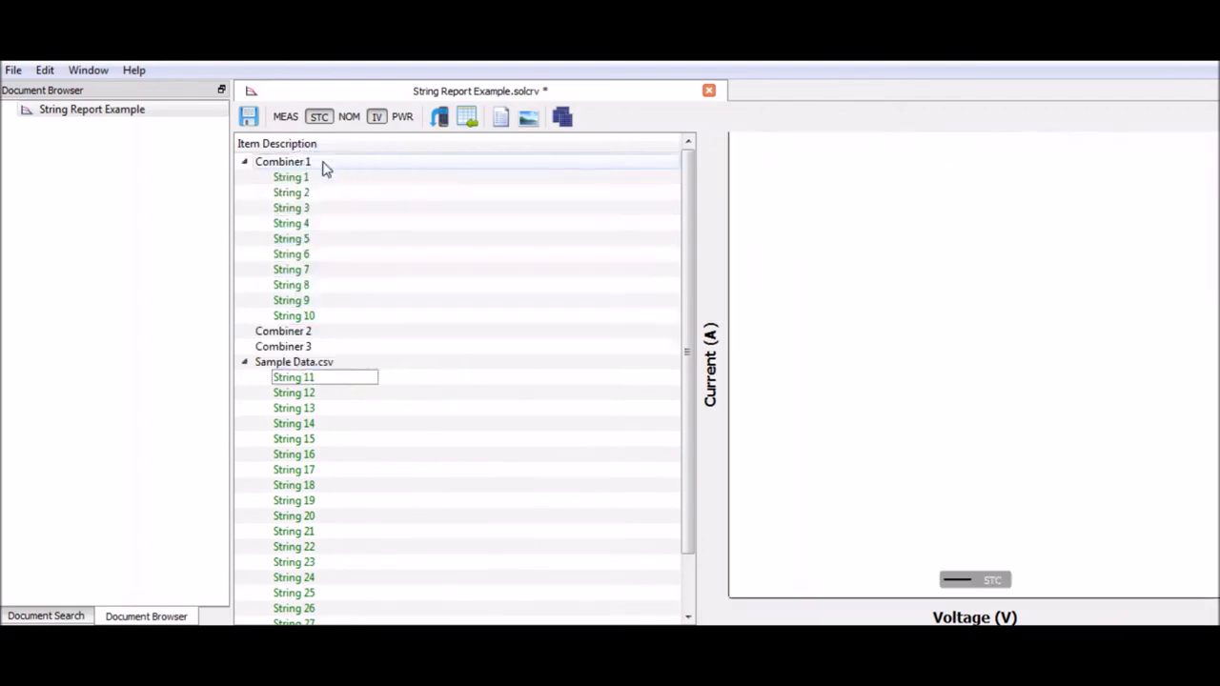
pyautogui.click(245, 163)
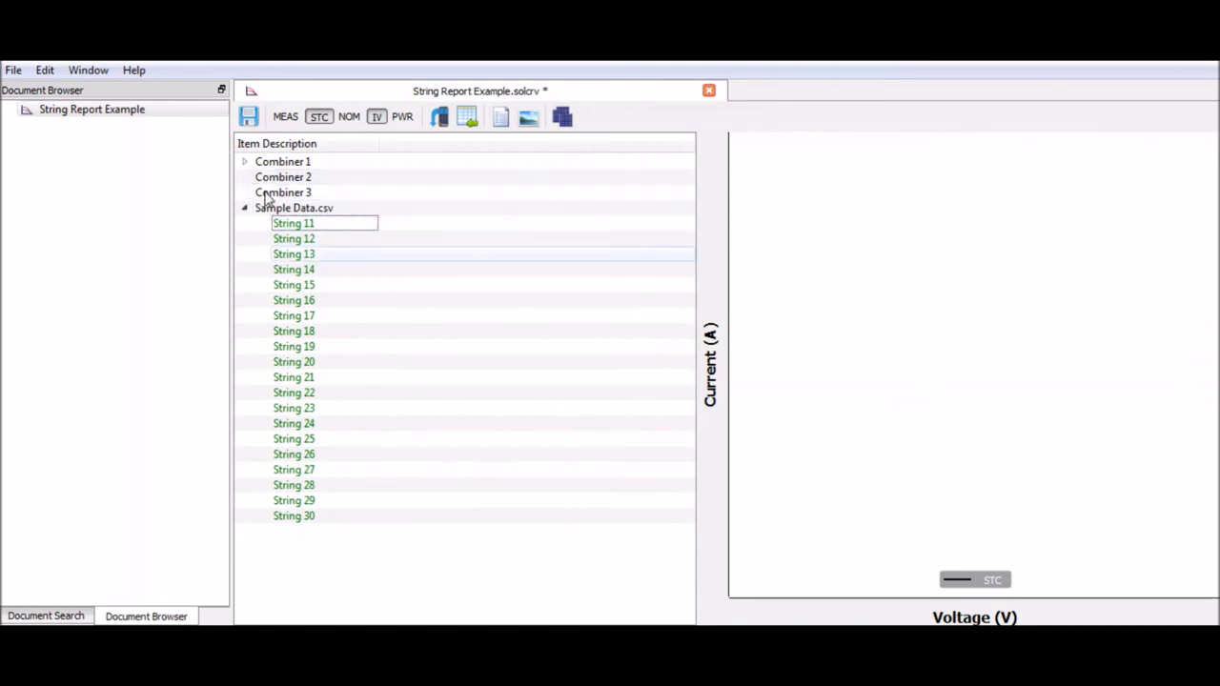
pyautogui.click(284, 229)
pyautogui.keyDown('shift'); pyautogui.click(301, 368); pyautogui.keyUp('shift')
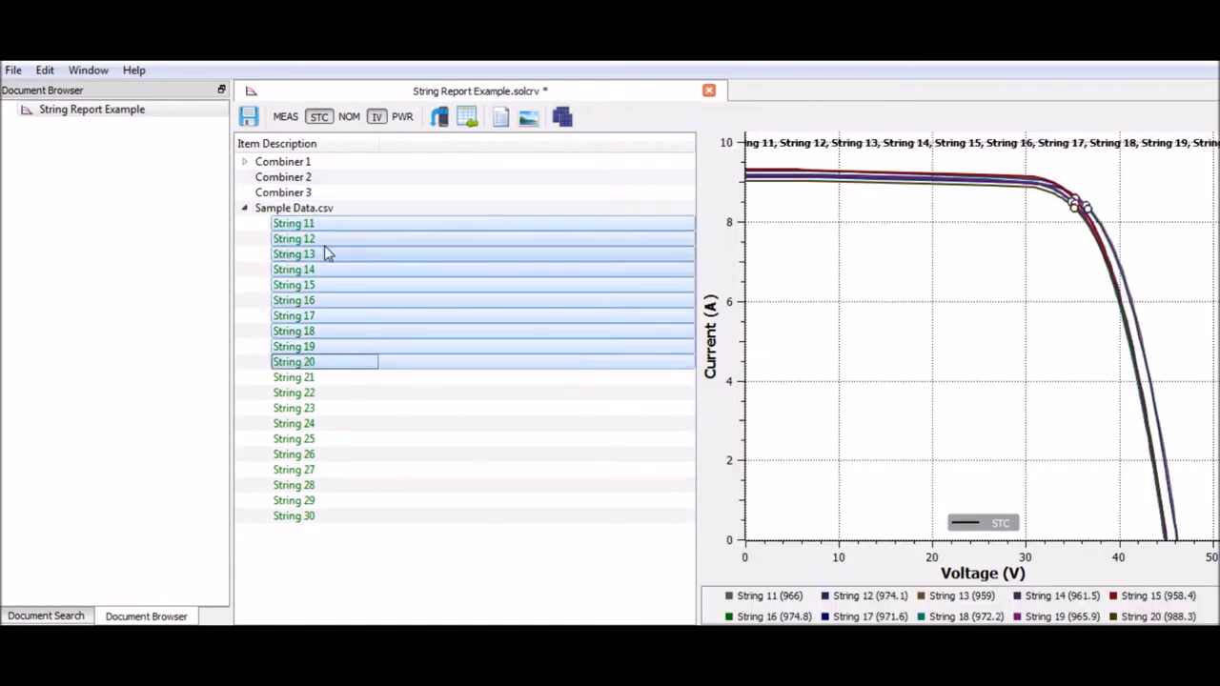
pyautogui.moveTo(312, 236); pyautogui.dragTo(348, 179)
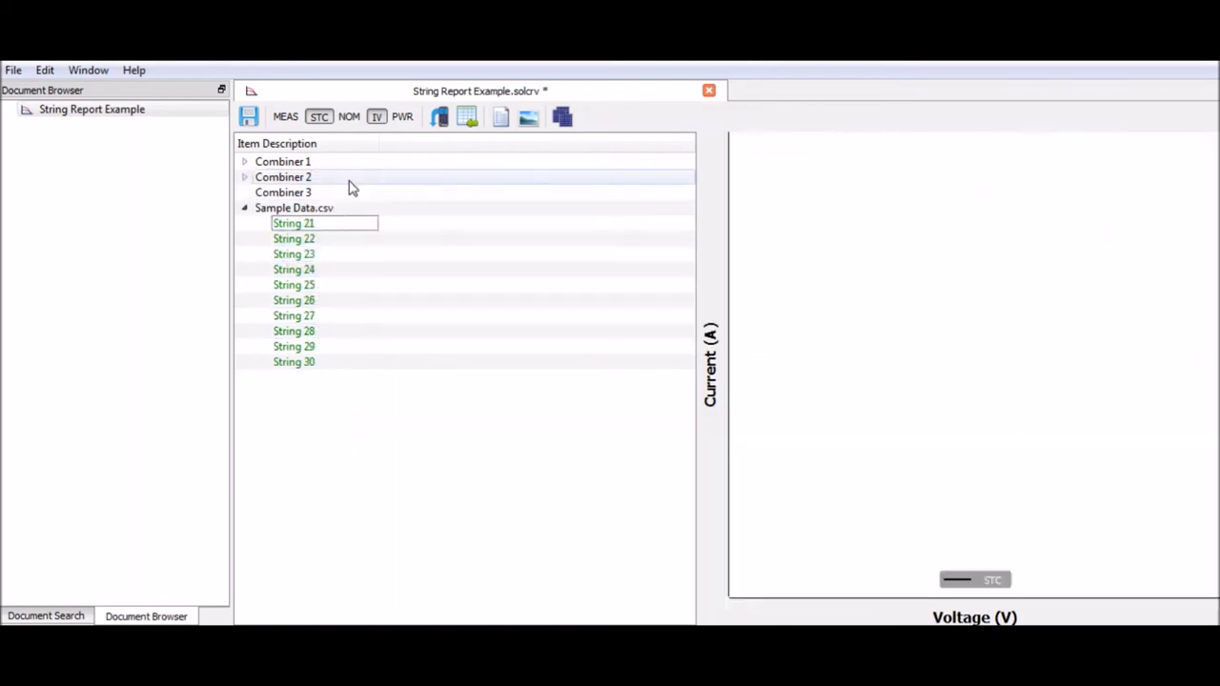
pyautogui.click(311, 225)
pyautogui.keyDown('shift'); pyautogui.click(324, 363); pyautogui.keyUp('shift')
pyautogui.moveTo(308, 225); pyautogui.dragTo(323, 192)
# - Delete the empty Sample Data.csv row and expand Combiner 1
pyautogui.click(306, 213)
pyautogui.rightClick(307, 213)
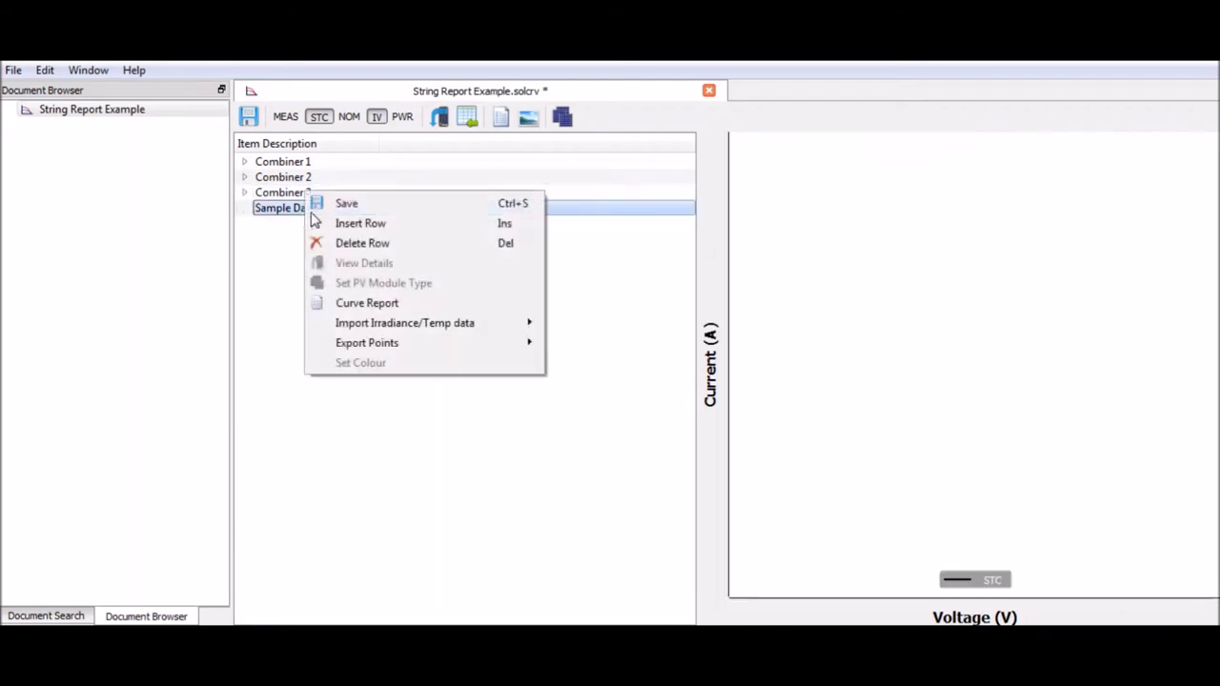
pyautogui.click(363, 244)
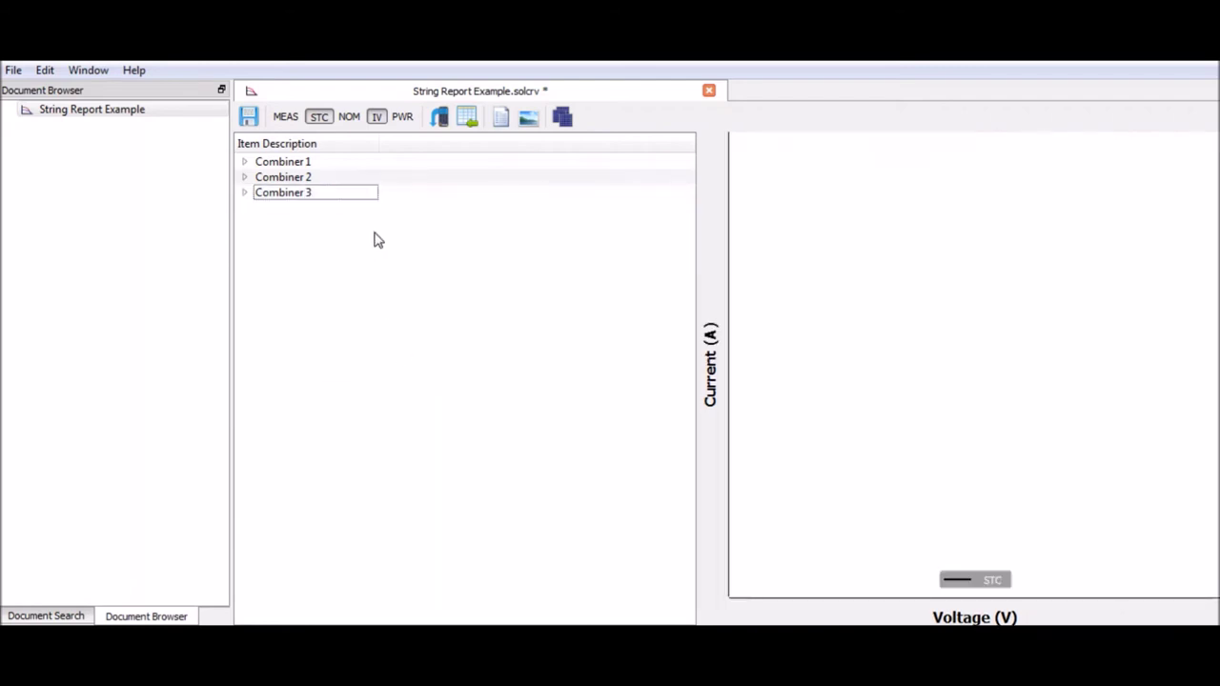
pyautogui.click(246, 162)
# - Expand Combiners 2 and 3, save the report, and plot String 1's I-V curve
pyautogui.click(244, 330)
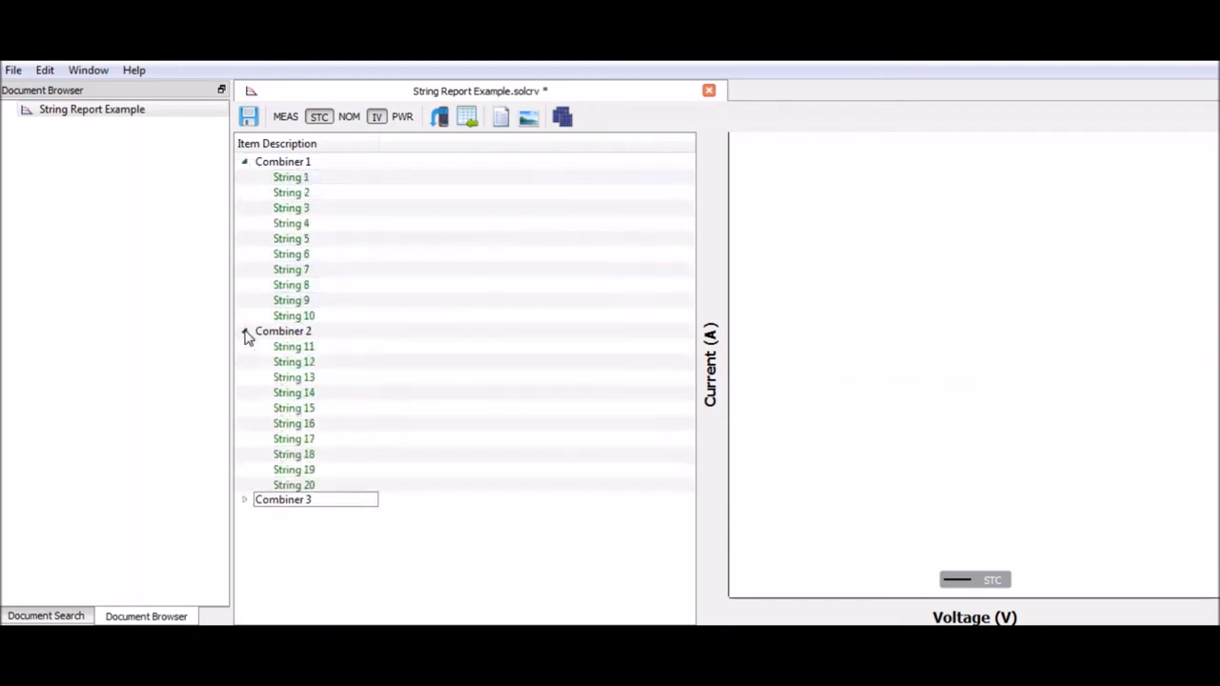
pyautogui.click(244, 500)
pyautogui.scroll(-1, 333, 535)
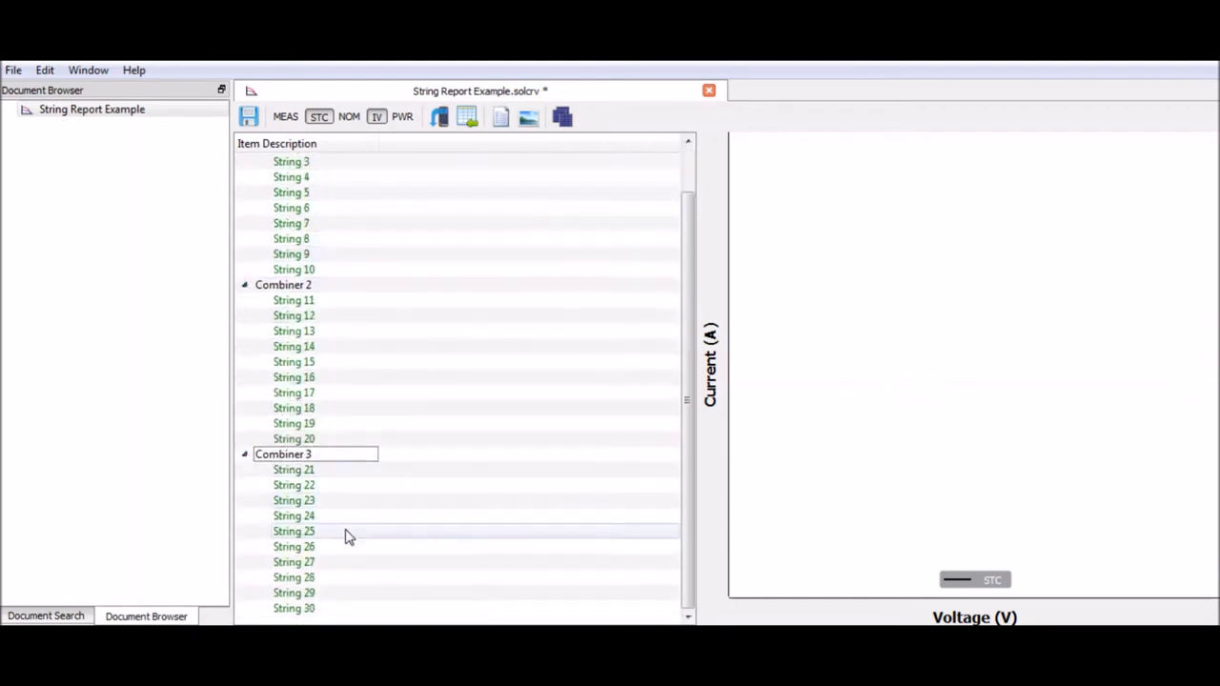
pyautogui.scroll(1, 381, 400)
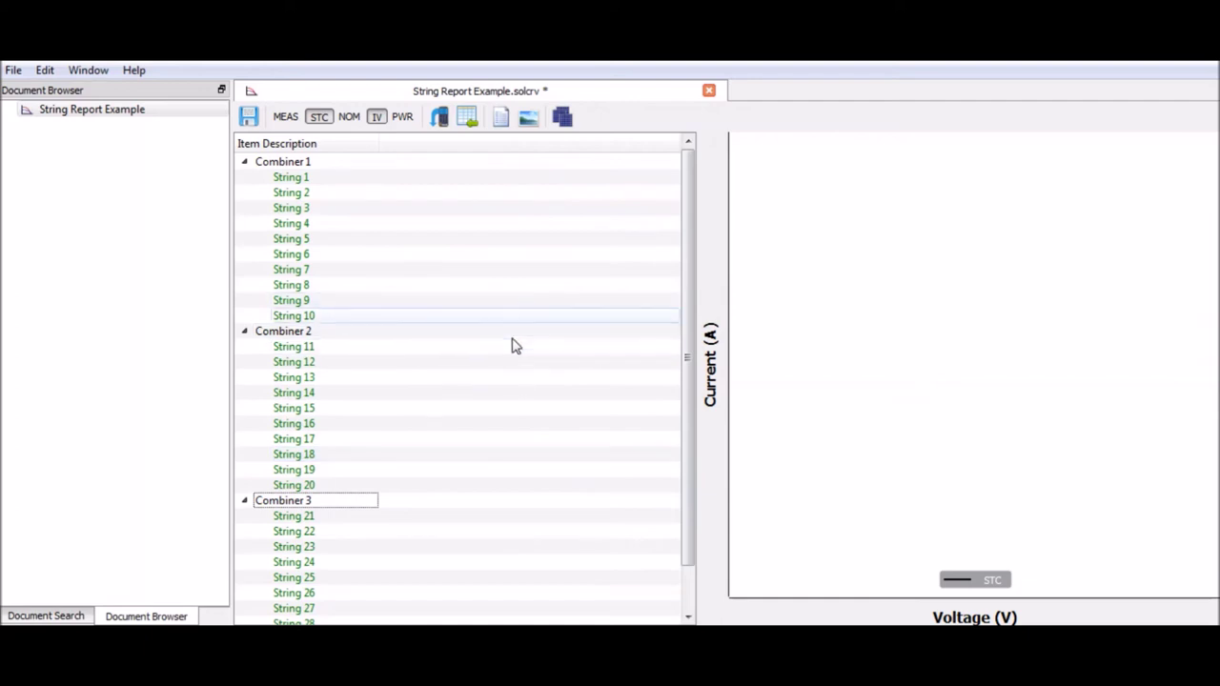
pyautogui.click(249, 118)
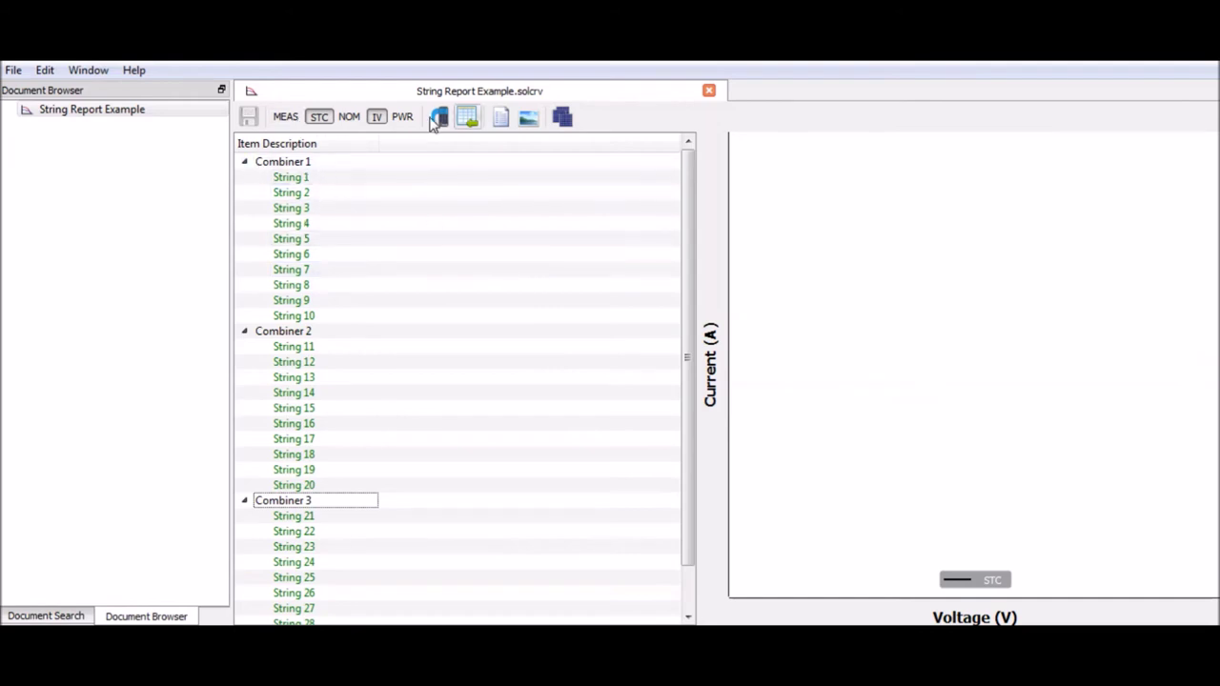
pyautogui.click(302, 185)
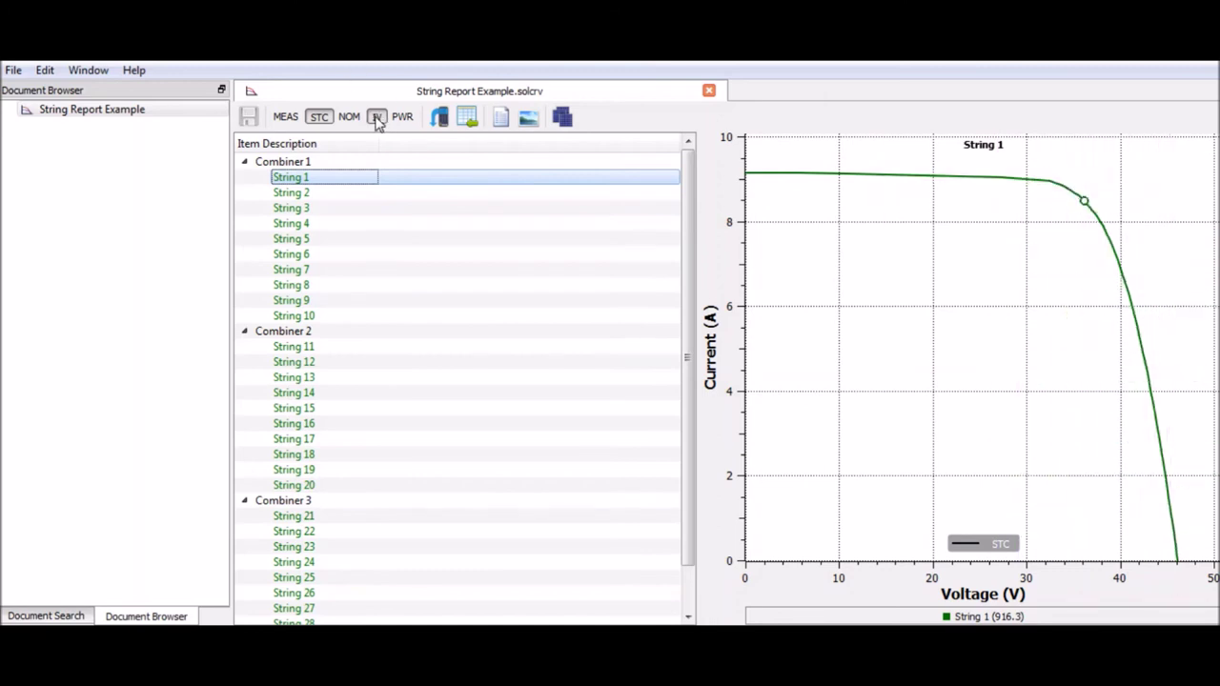
# - Overlay String 1's measured and nominal I-V curves, turning power curves on then off
pyautogui.click(285, 117)
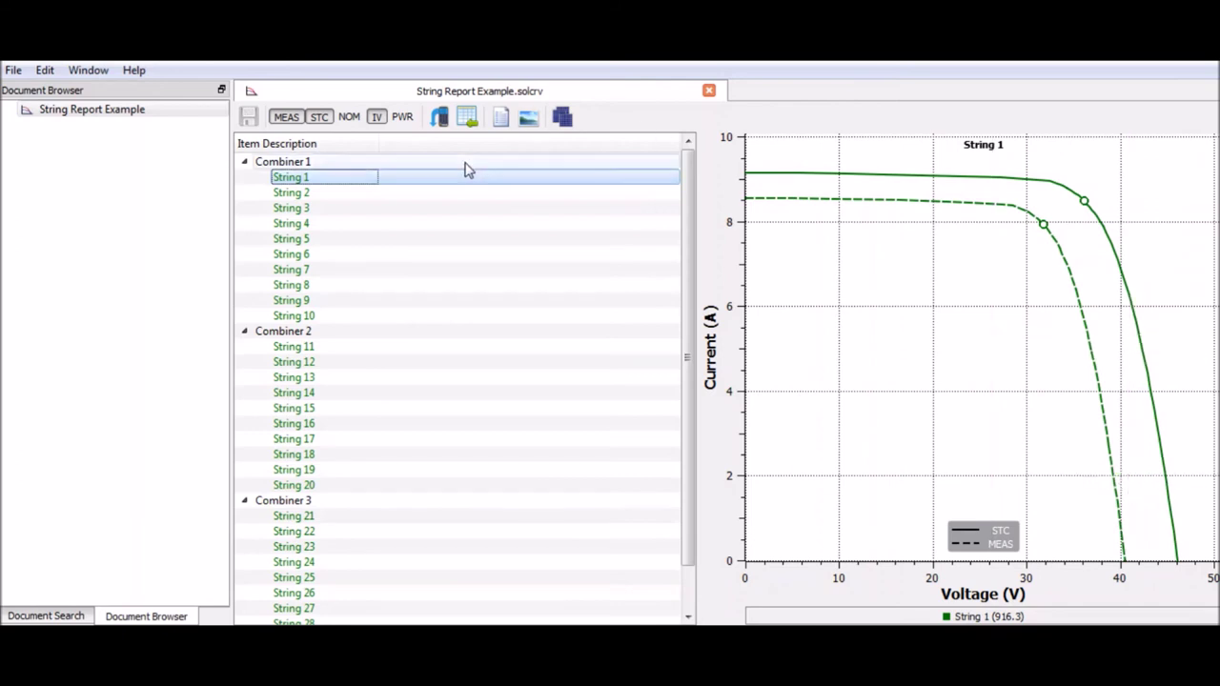
pyautogui.click(349, 117)
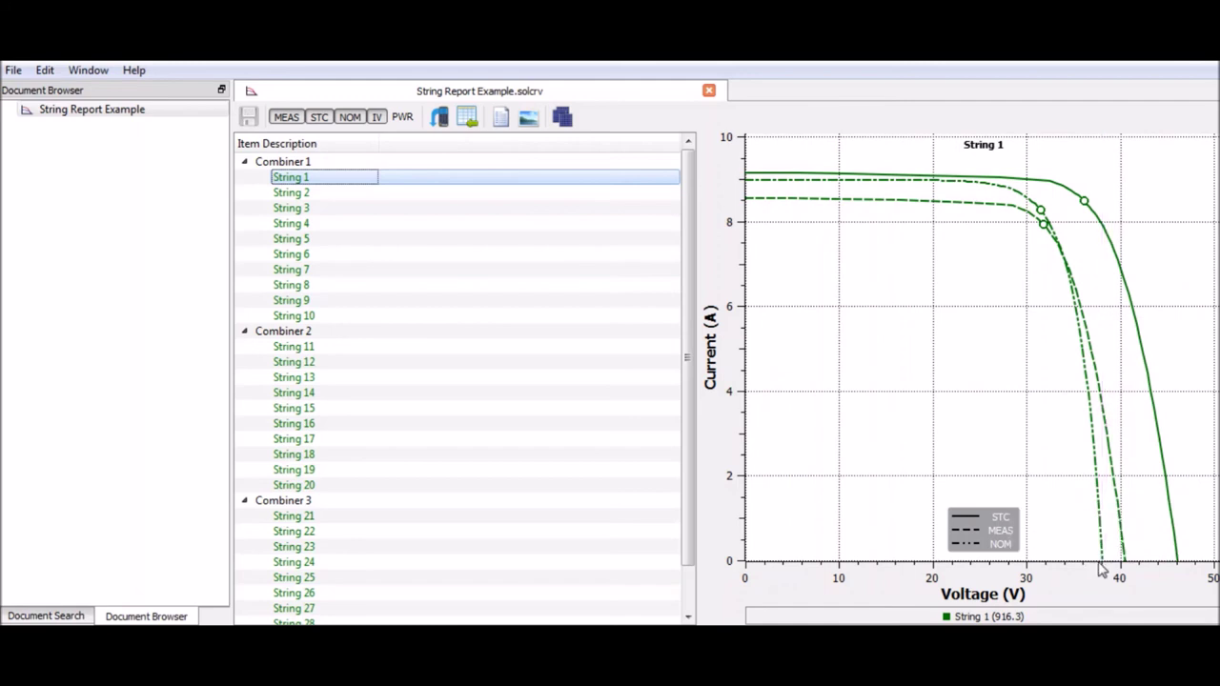
pyautogui.click(402, 116)
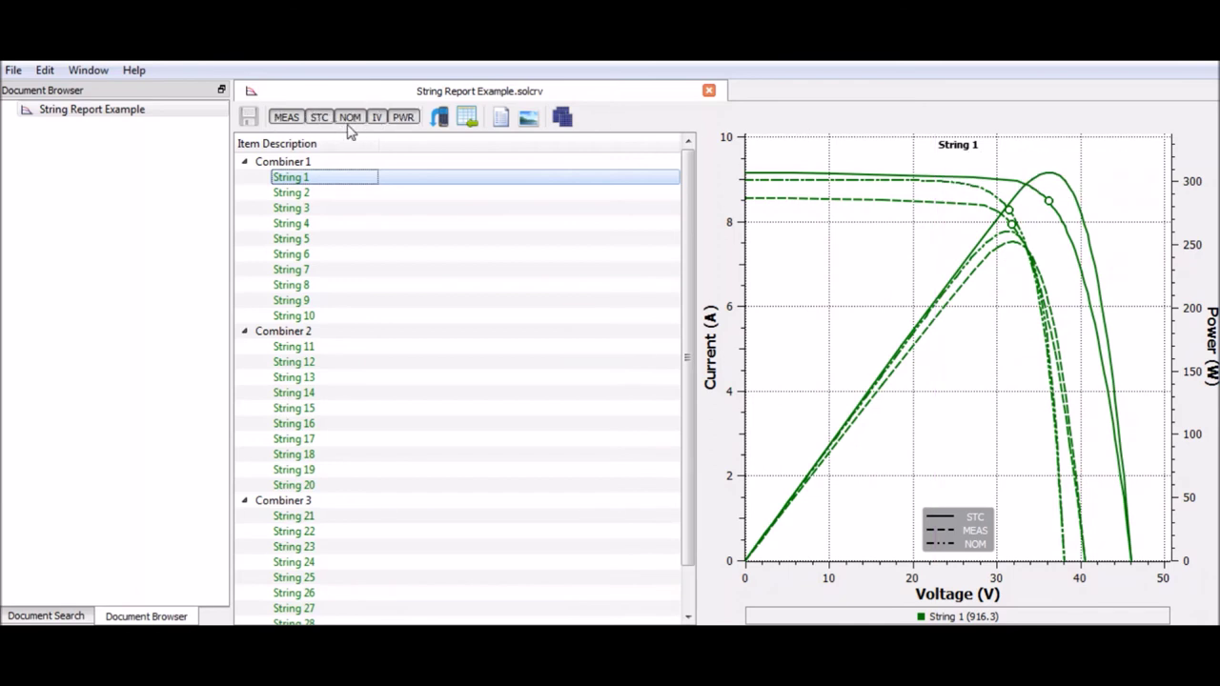
pyautogui.click(400, 117)
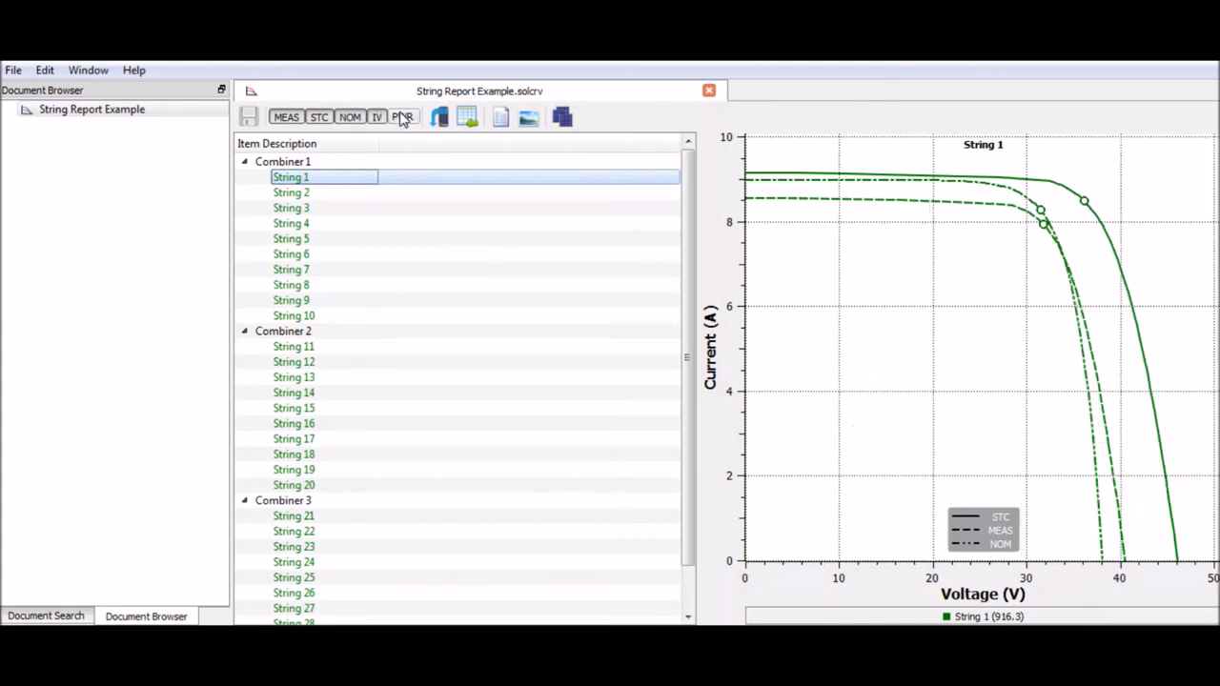
# - Rename String 8 under Combiner 1 to 'String 8 - Has low Isc'
pyautogui.click(288, 192)
pyautogui.click(291, 179)
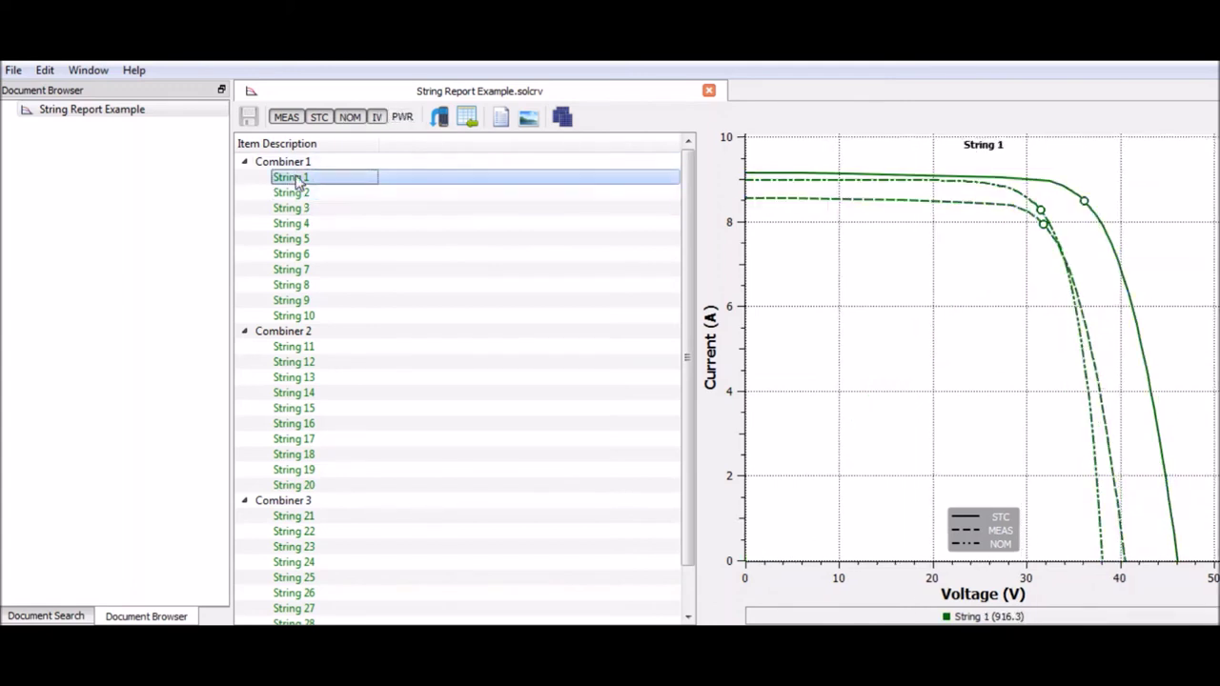
pyautogui.click(303, 208)
pyautogui.click(303, 239)
pyautogui.click(303, 271)
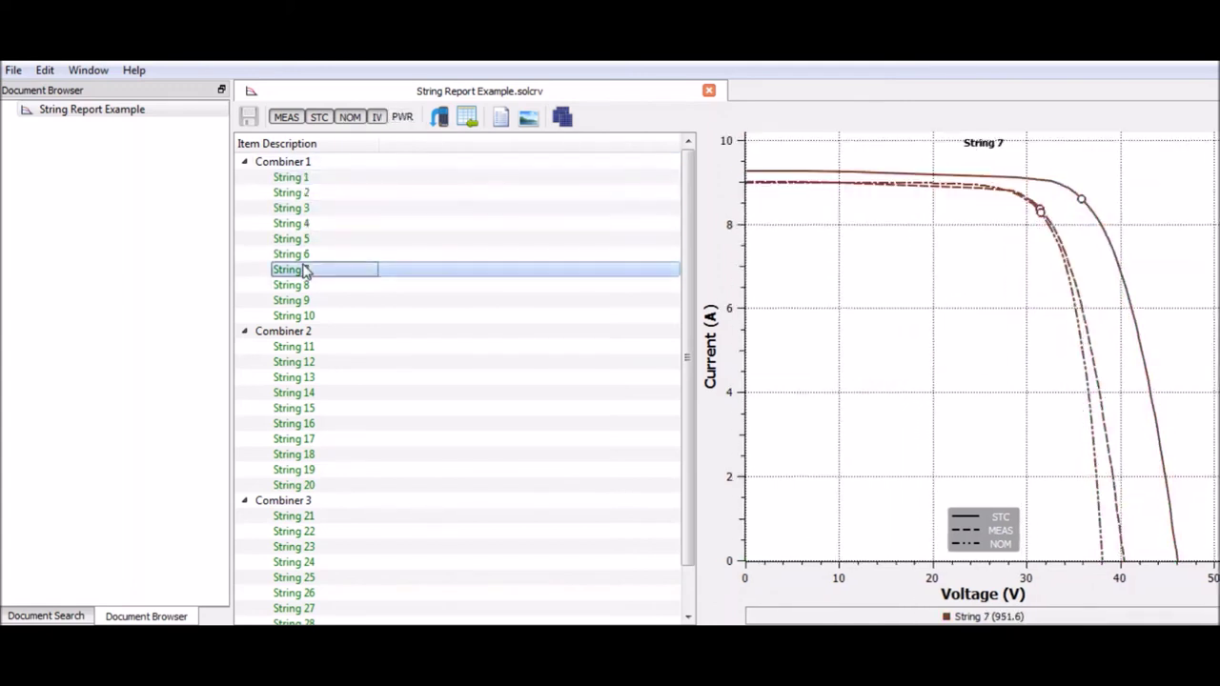
pyautogui.click(303, 286)
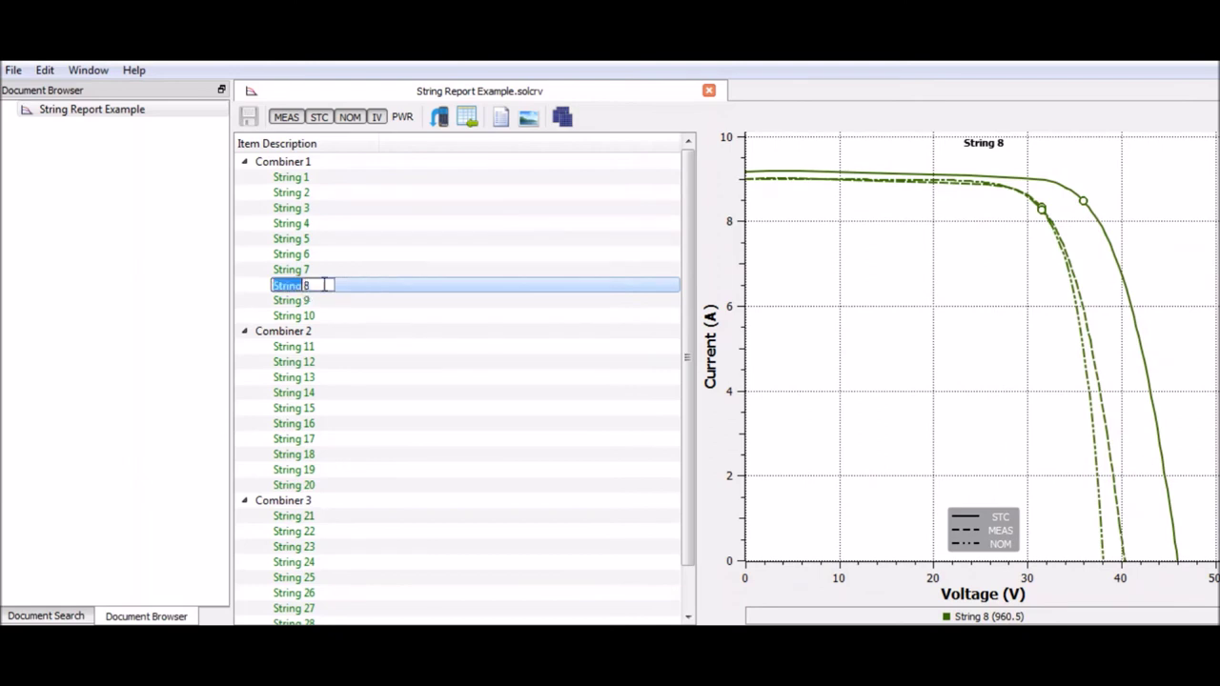
pyautogui.click(324, 284)
pyautogui.write('- Has low')
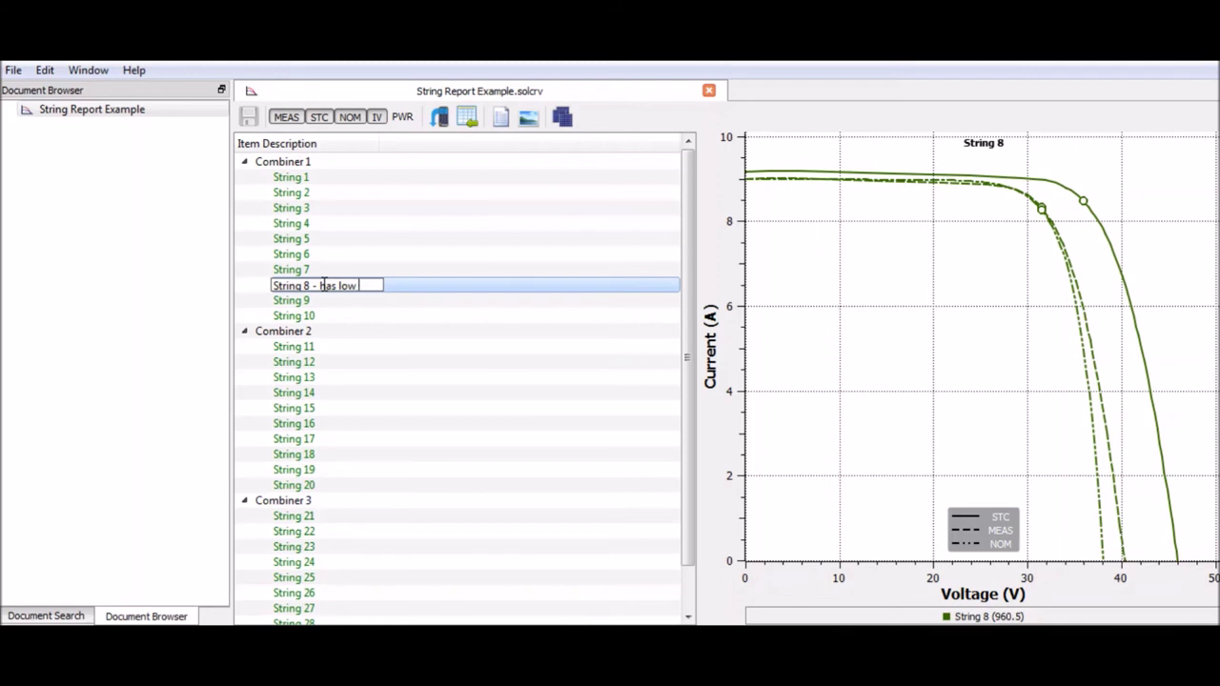
pyautogui.write(' Isc')
pyautogui.click(343, 303)
# - View Strings 13, 15, 19 and 26, then plot all ten Combiner 1 strings
pyautogui.click(347, 377)
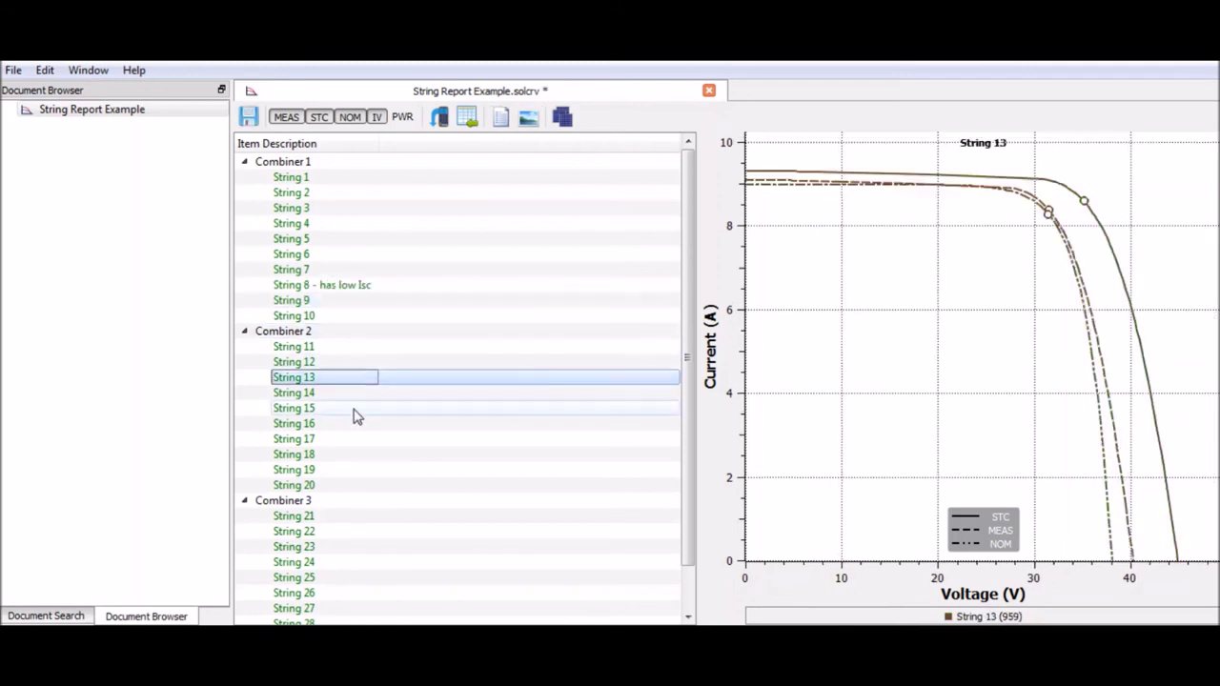
pyautogui.click(345, 408)
pyautogui.click(346, 468)
pyautogui.scroll(-1, 367, 509)
pyautogui.click(348, 549)
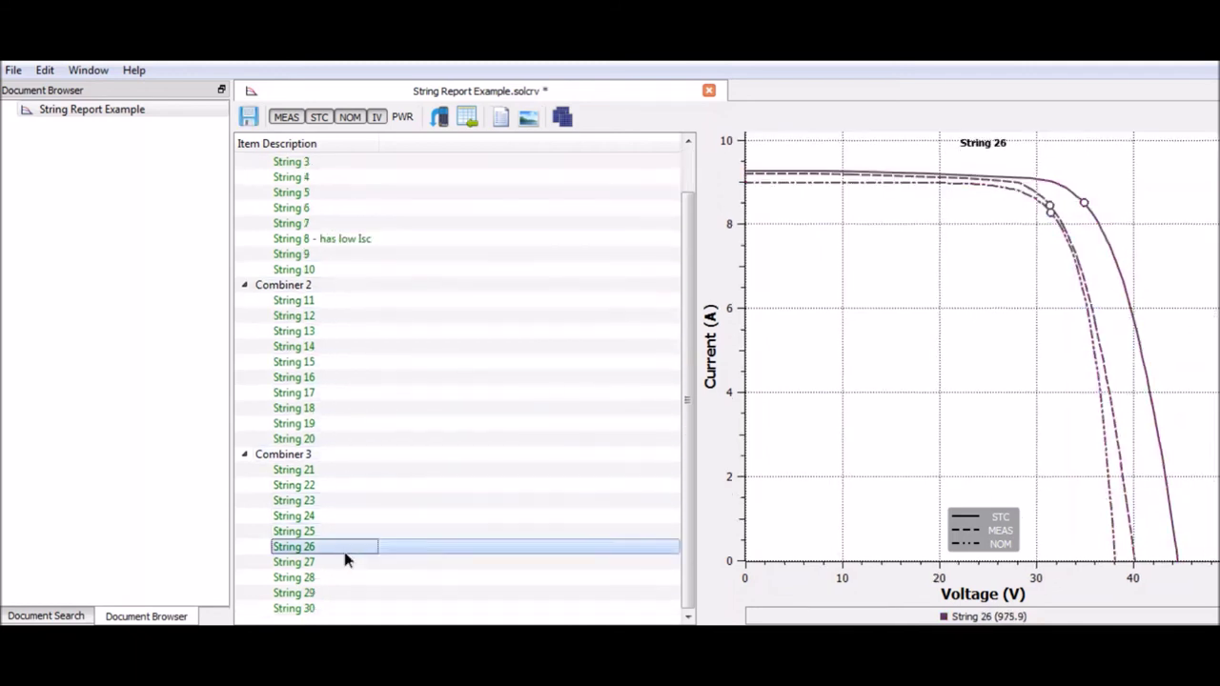
pyautogui.scroll(1, 345, 519)
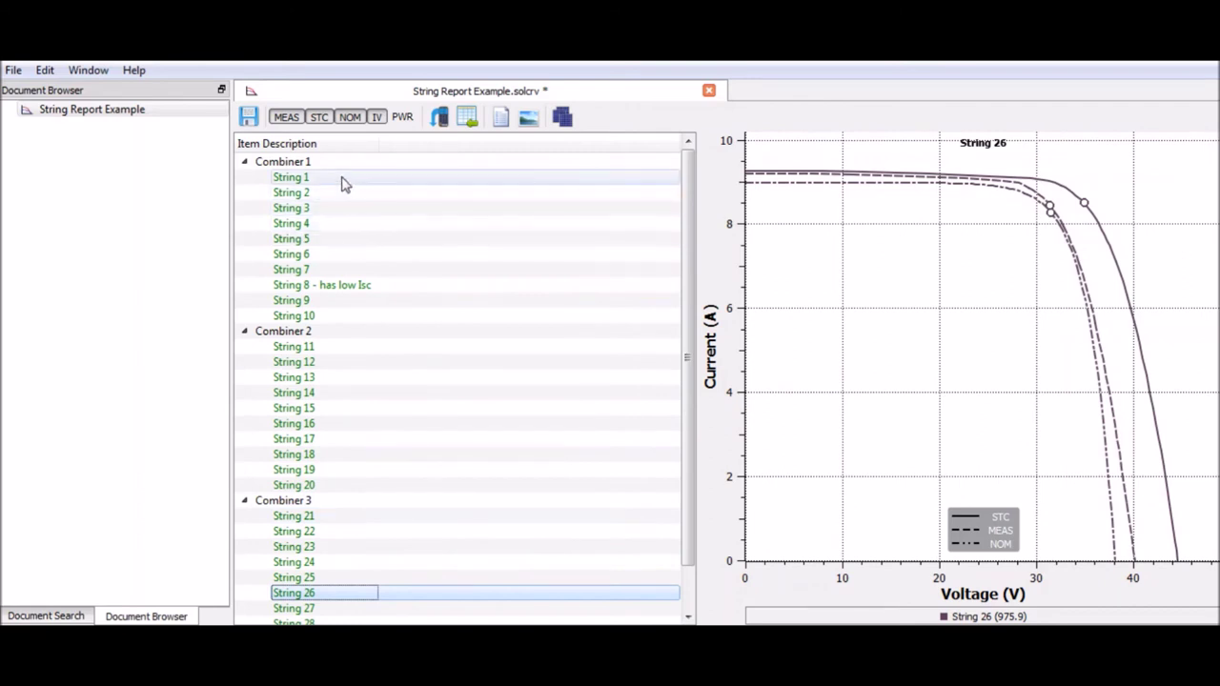
pyautogui.moveTo(343, 181)
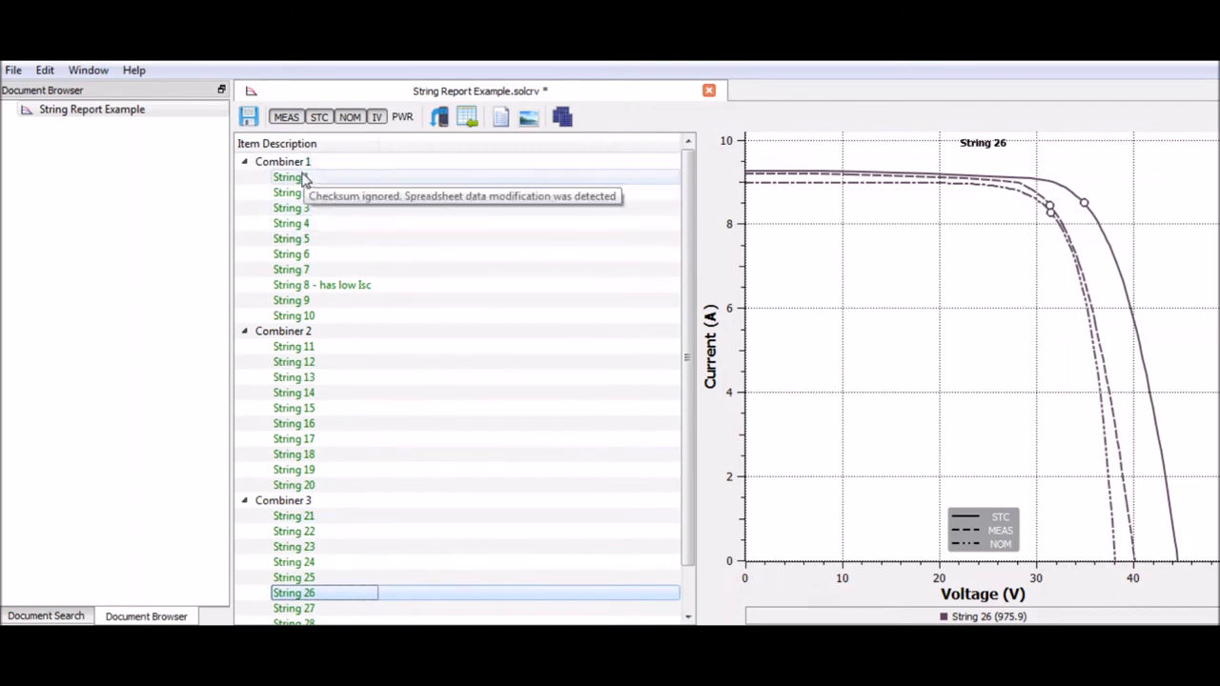
pyautogui.click(275, 164)
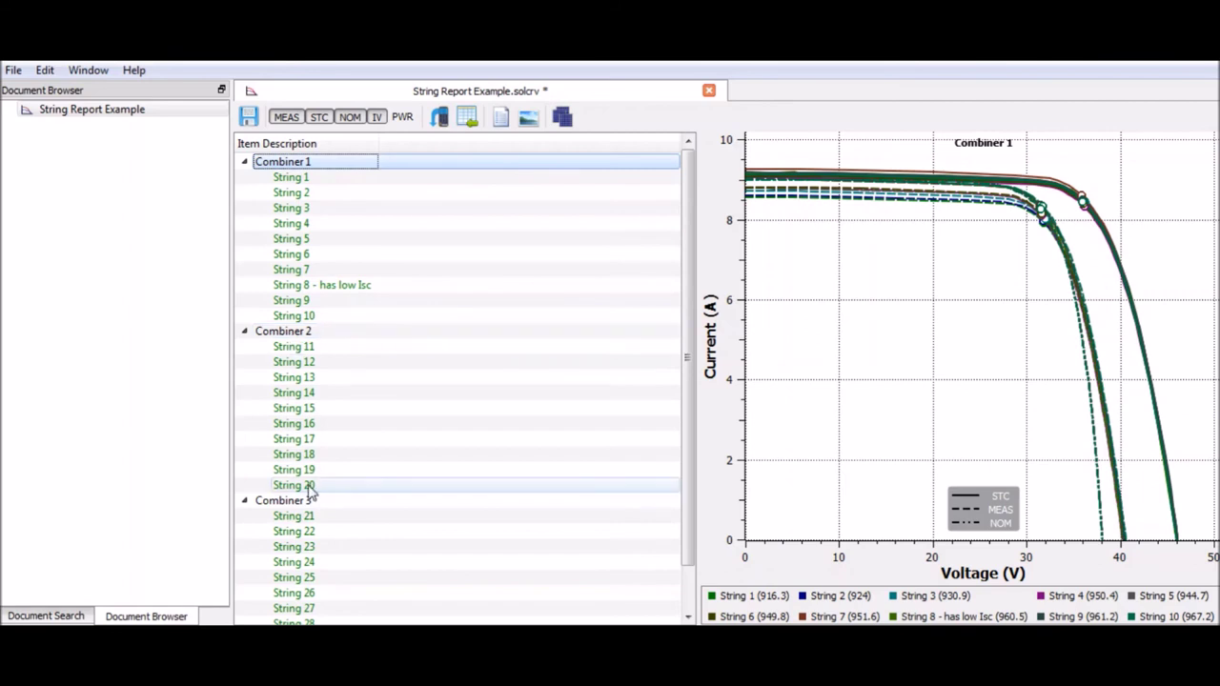
# - Add Combiners 2 and 3 to the plot and open Curve Report Options with Summary Report
pyautogui.keyDown('ctrl'); pyautogui.click(303, 333); pyautogui.keyUp('ctrl')
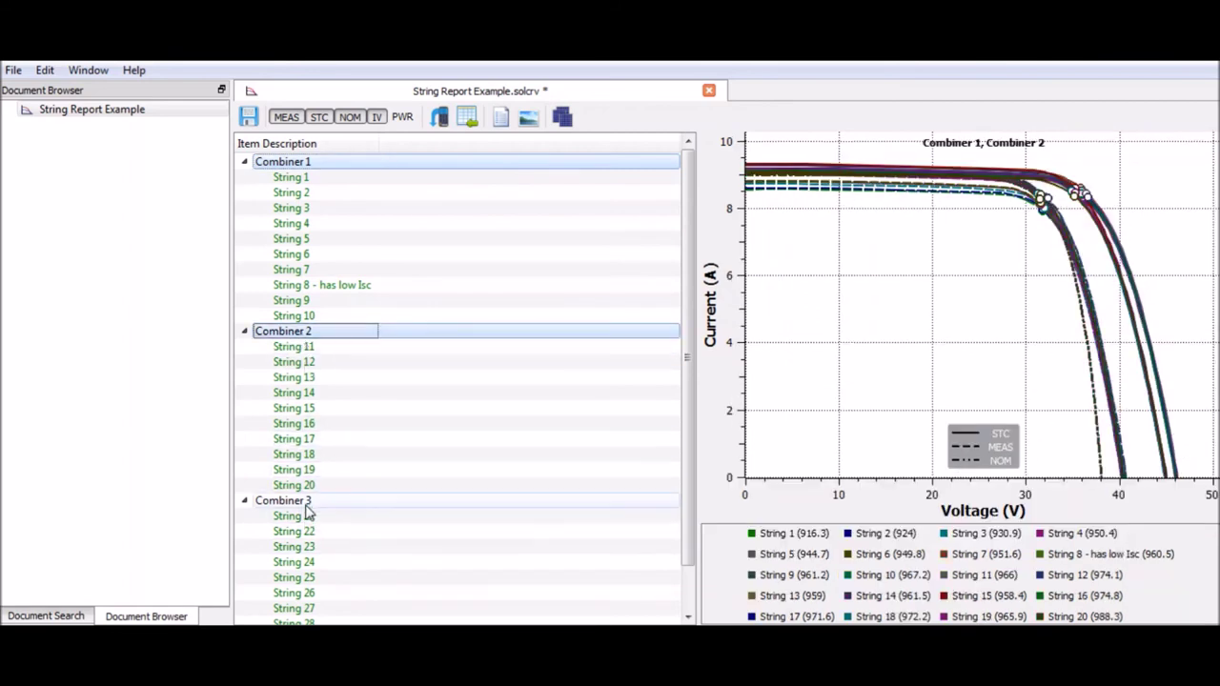
pyautogui.keyDown('ctrl'); pyautogui.click(308, 502); pyautogui.keyUp('ctrl')
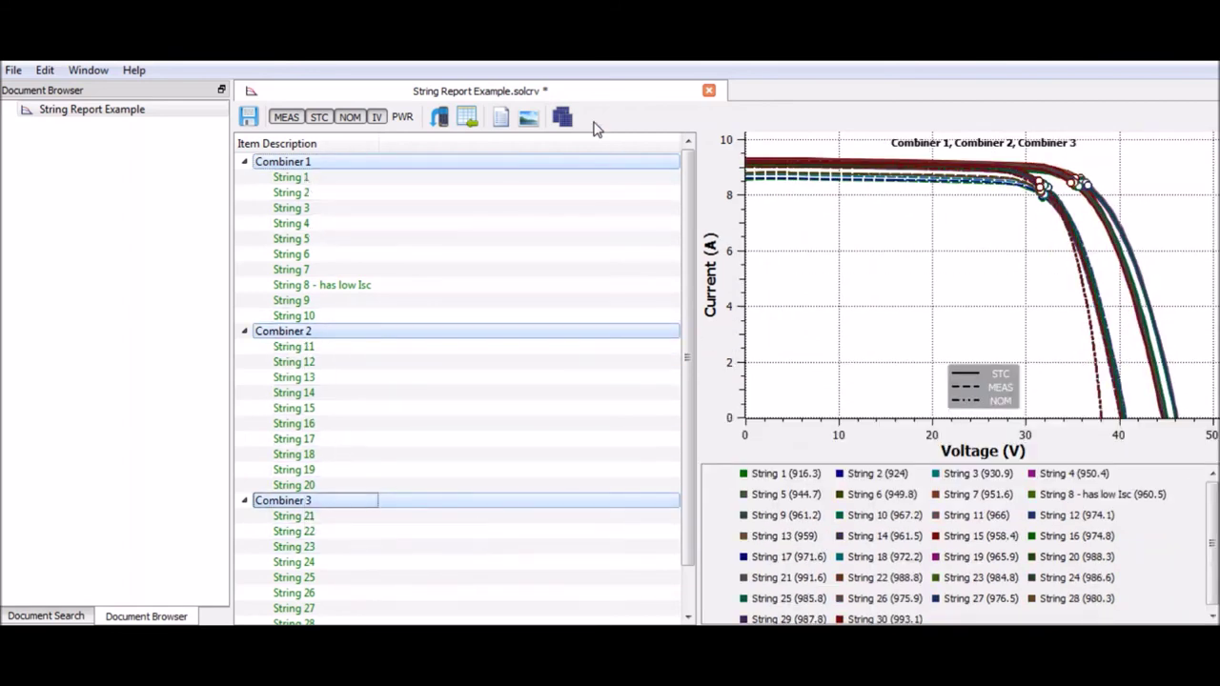
pyautogui.click(502, 120)
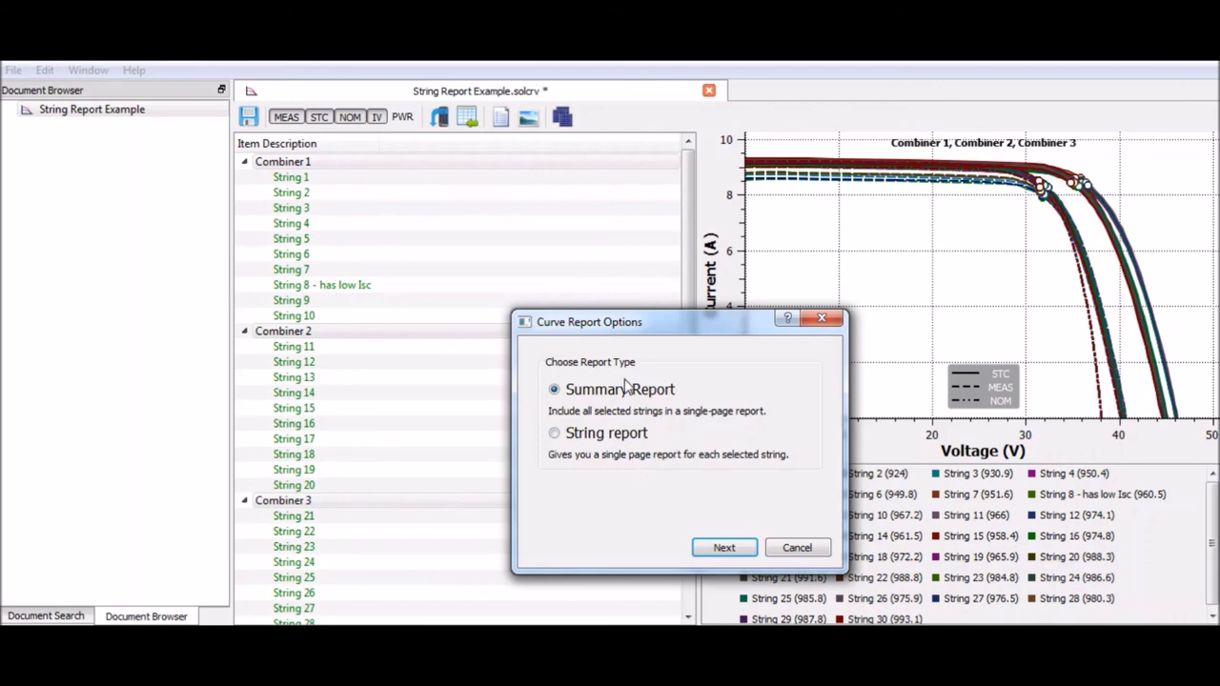
# - Enter site String Report Example Site, substation 567, inverter 10kWp Sun Lad, Combiner 1 2 and 3, and generate the report
pyautogui.click(725, 550)
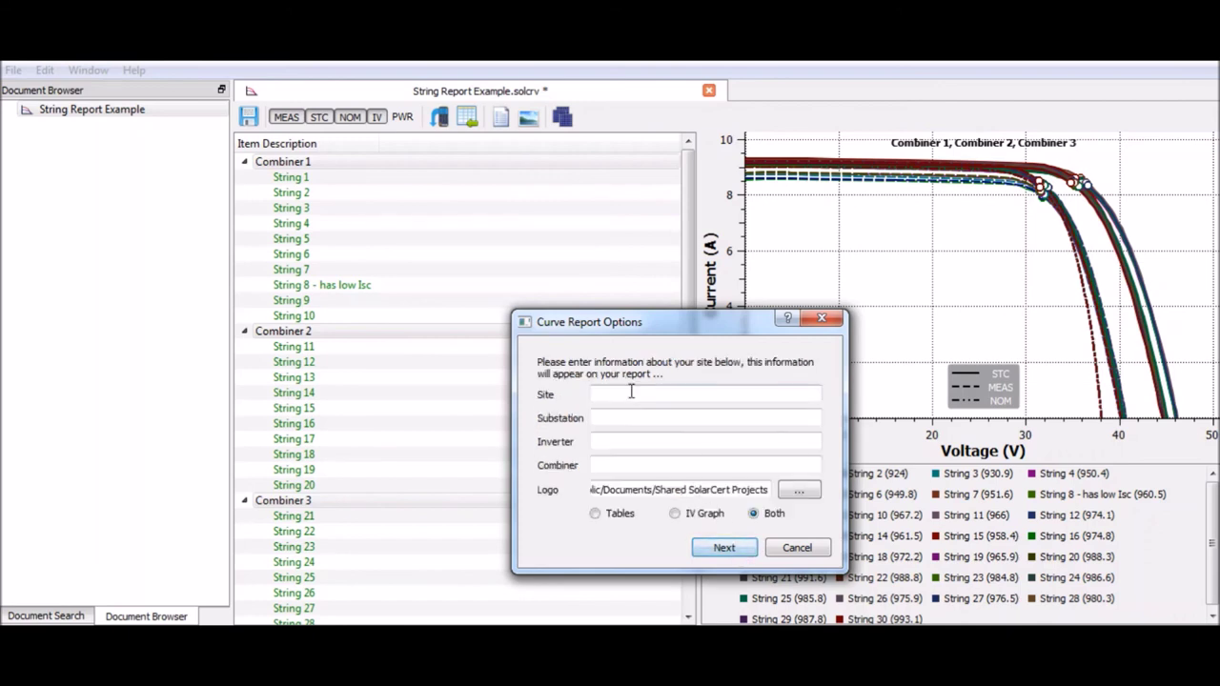
pyautogui.moveTo(641, 328); pyautogui.dragTo(562, 229)
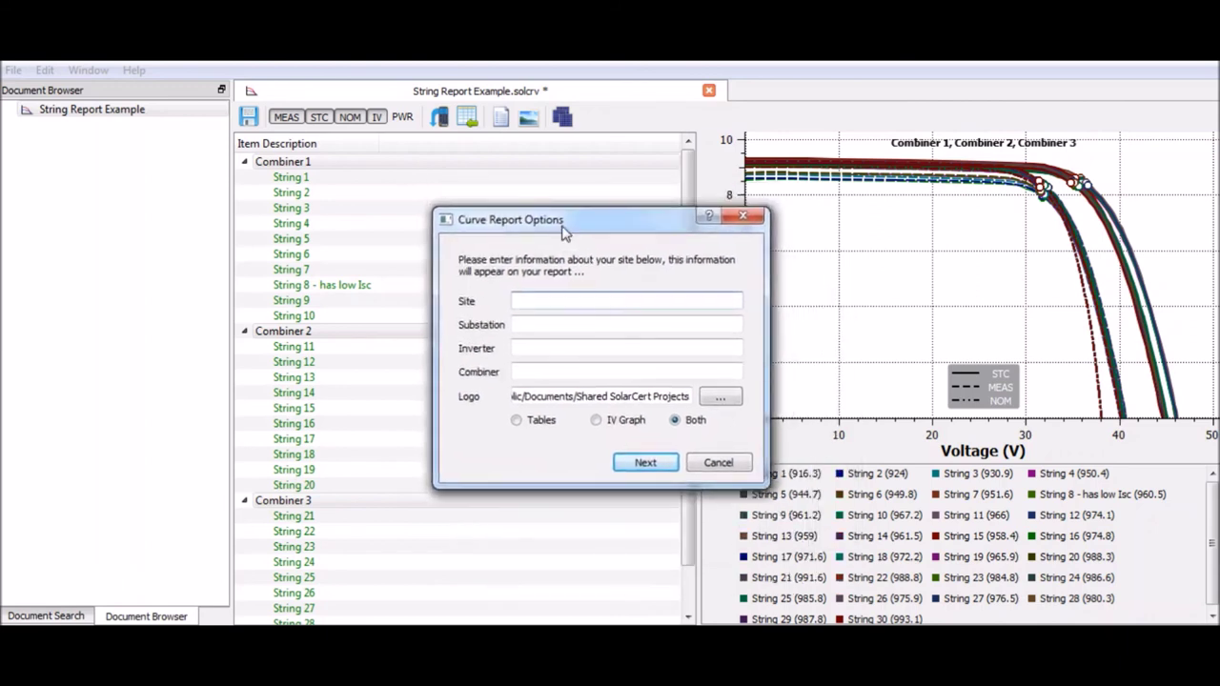
pyautogui.click(539, 298)
pyautogui.write('String Report')
pyautogui.write('Example Site')
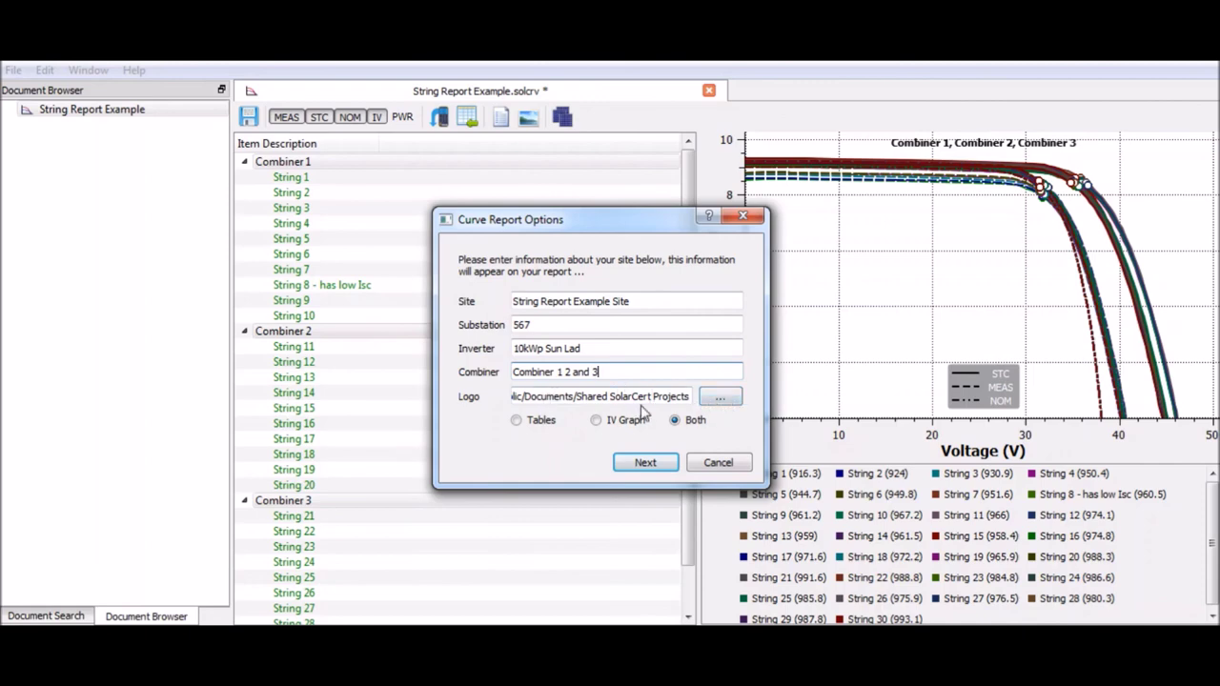
pyautogui.click(721, 398)
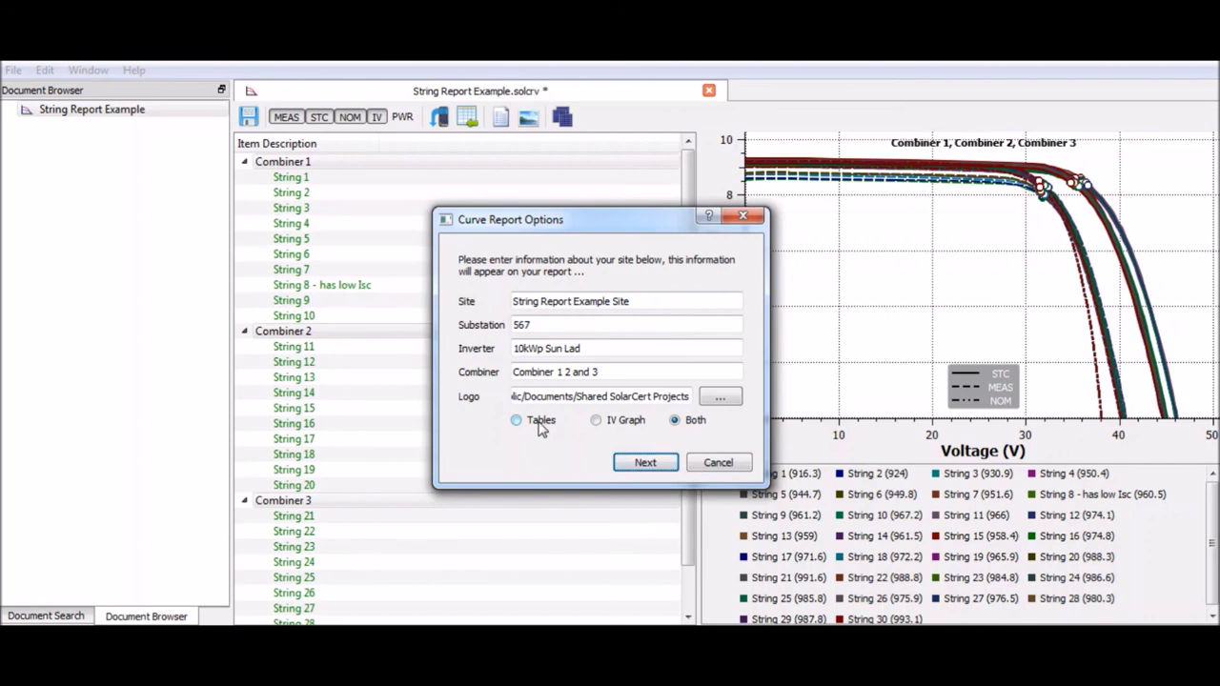
pyautogui.click(640, 463)
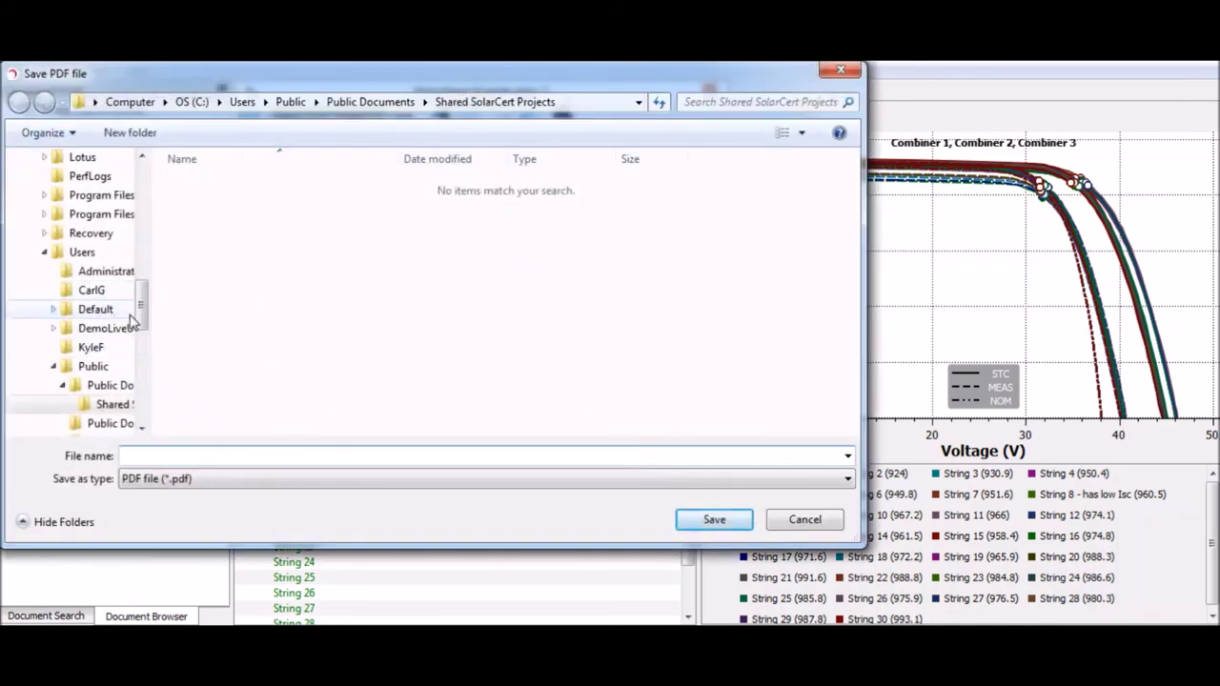
# - Save the String Test Report PDF as Example.pdf in the Desktop folder
pyautogui.moveTo(142, 327); pyautogui.dragTo(141, 205)
pyautogui.click(82, 202)
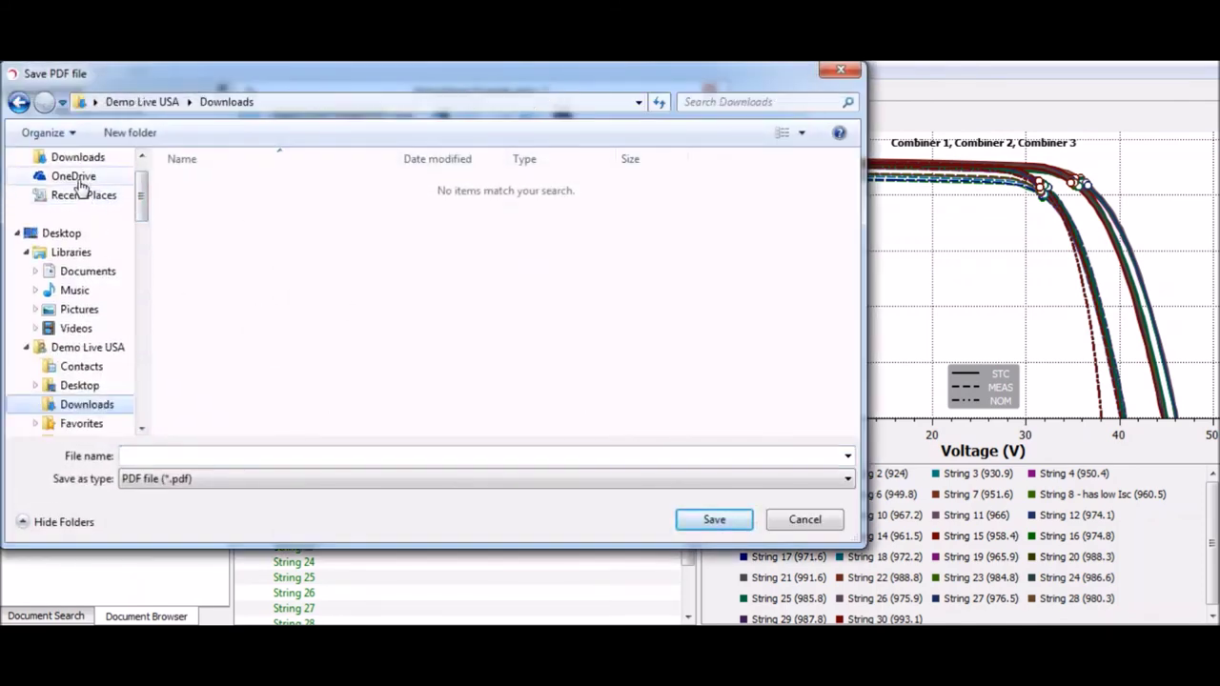
pyautogui.click(67, 234)
pyautogui.click(225, 455)
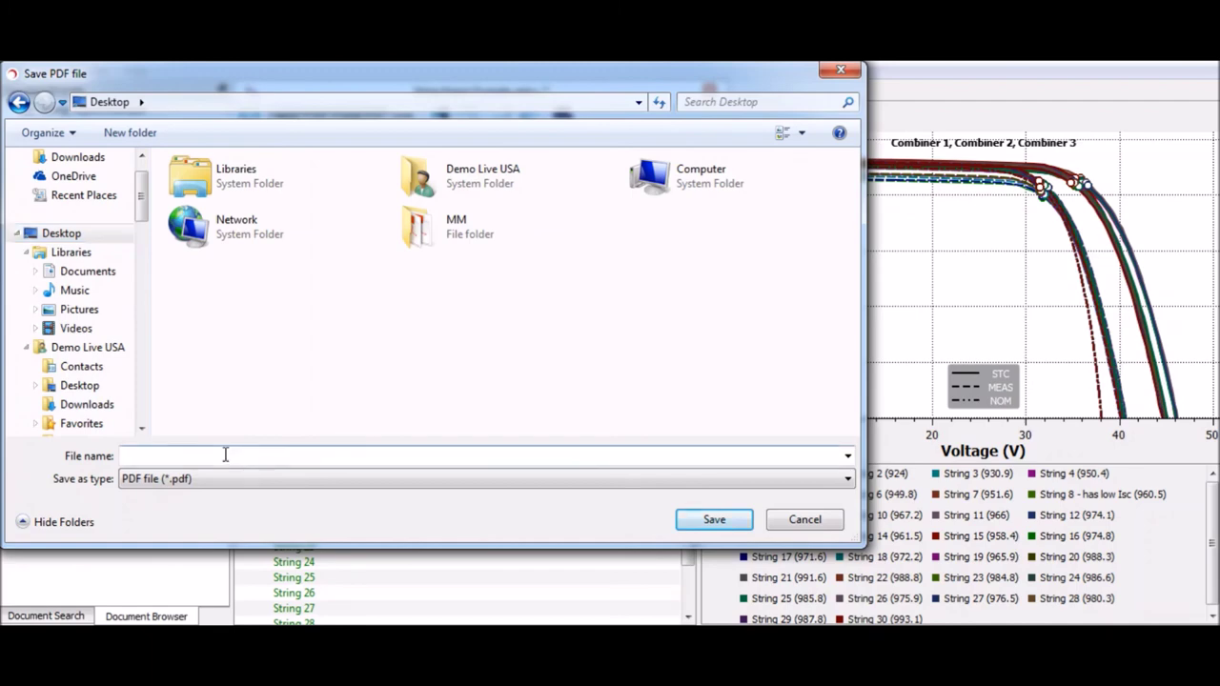
pyautogui.write('Example')
pyautogui.click(715, 522)
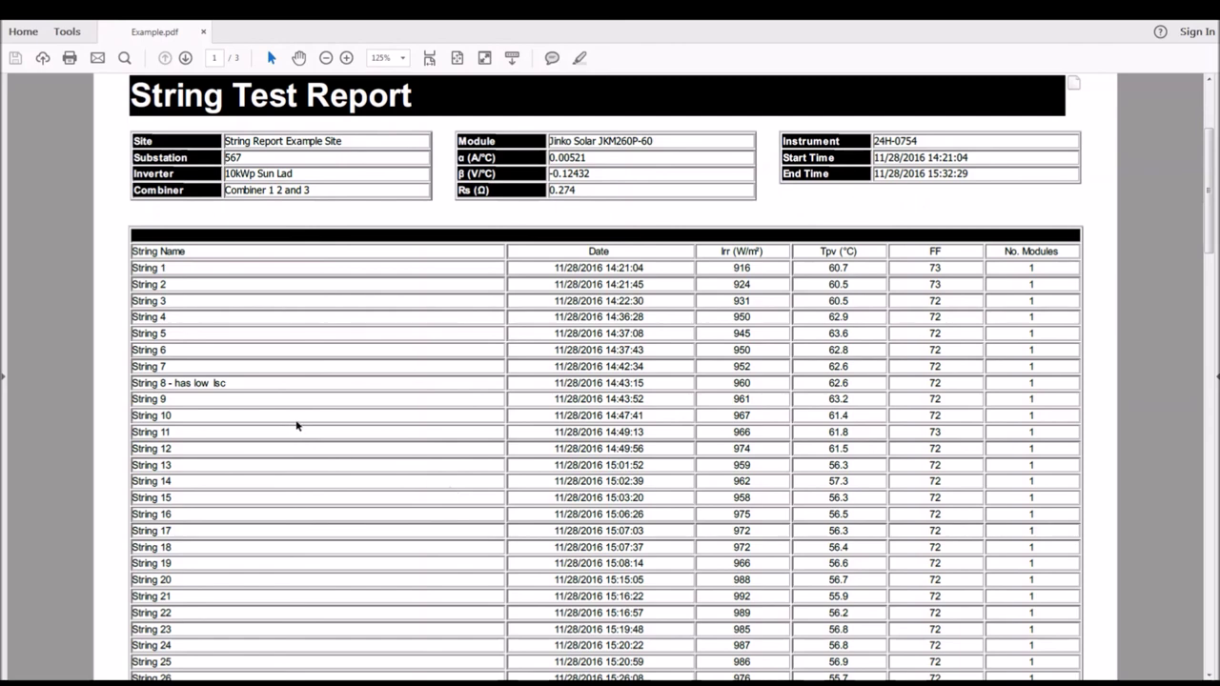
pyautogui.moveTo(134, 382); pyautogui.dragTo(225, 382)
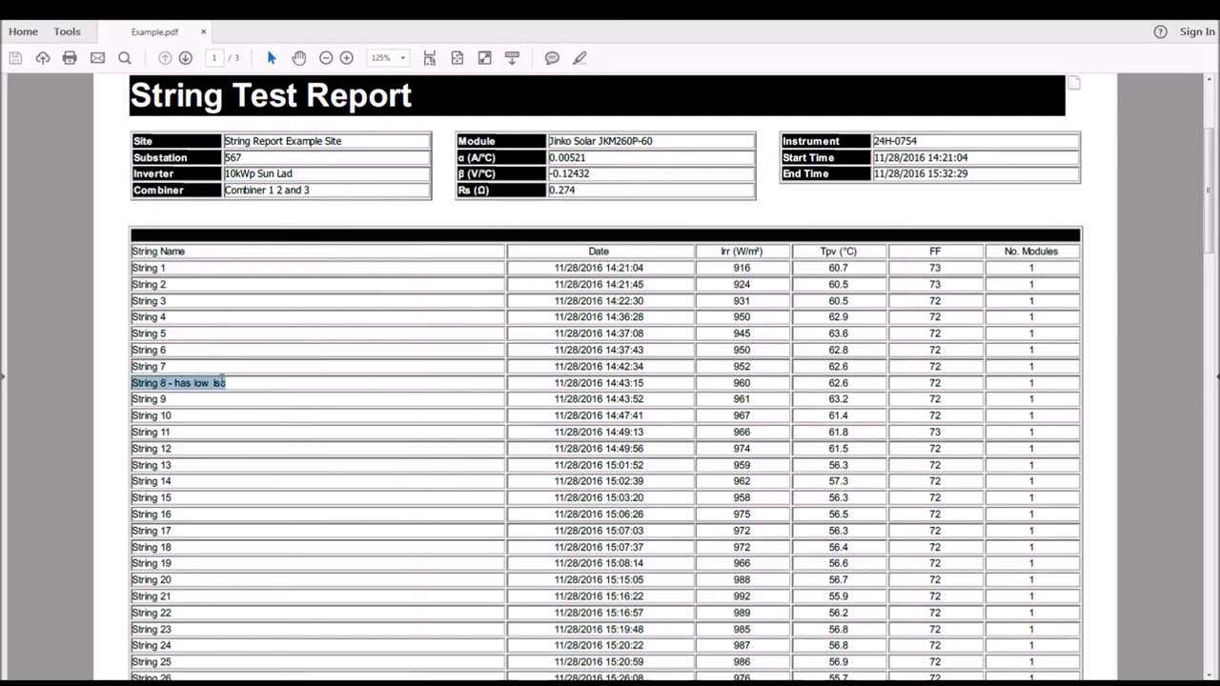
pyautogui.click(348, 444)
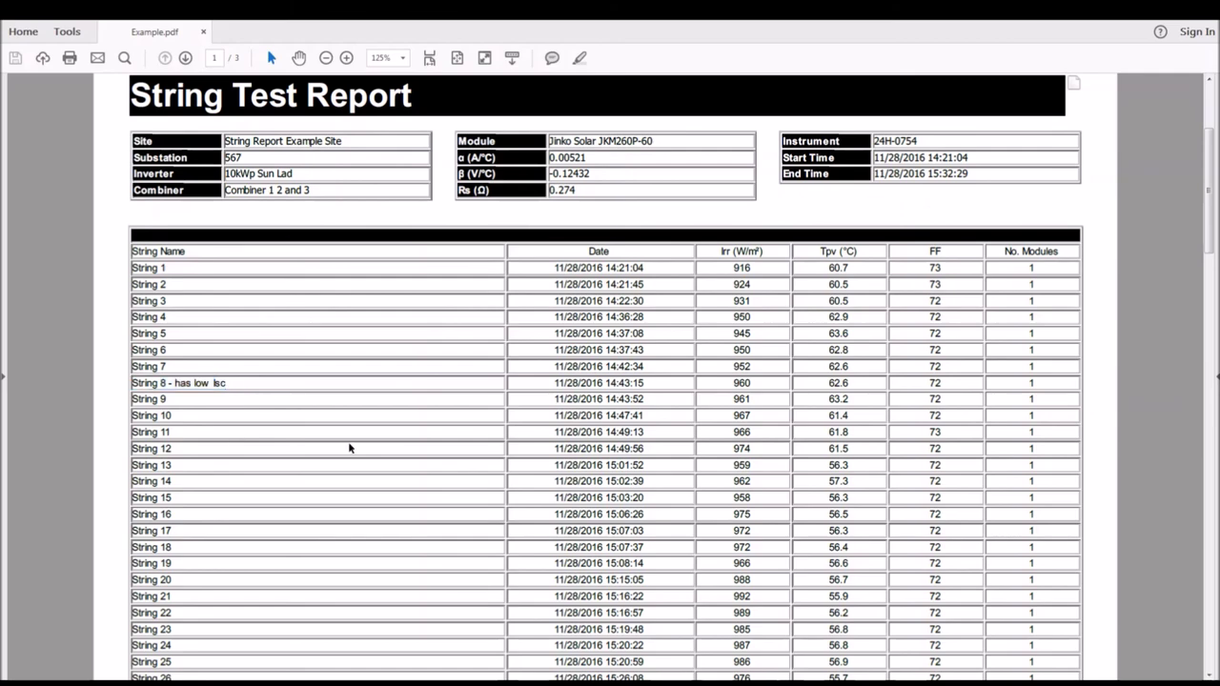
pyautogui.scroll(-7, 479, 467)
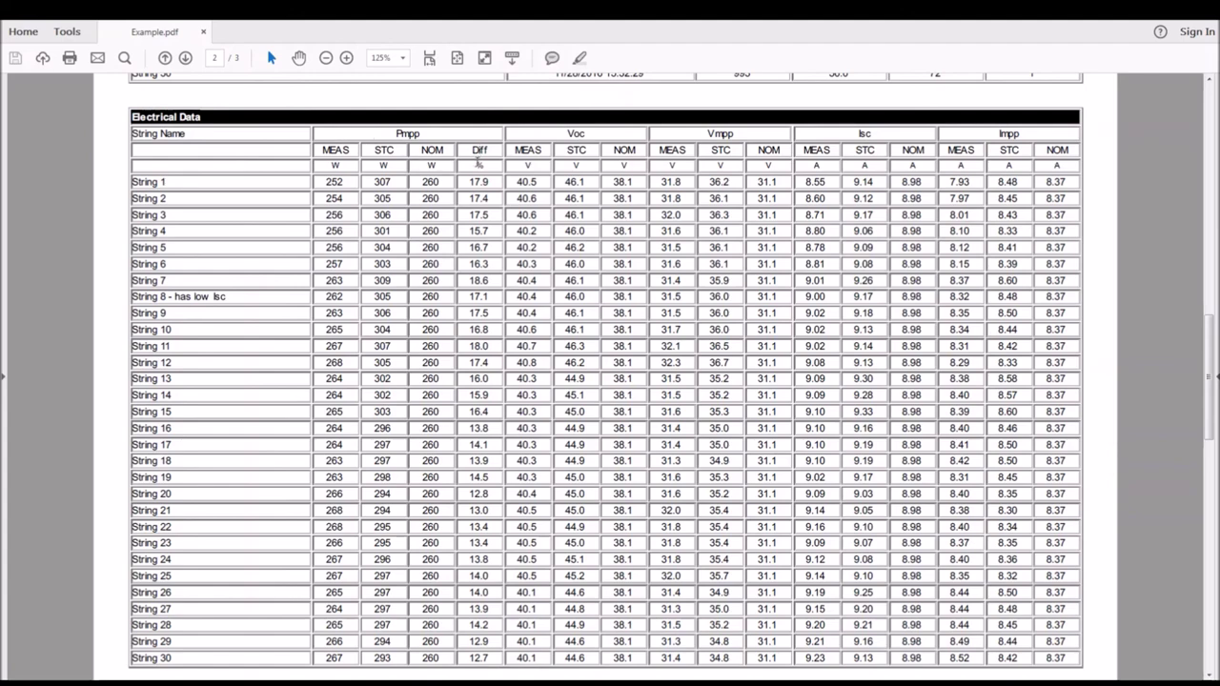
pyautogui.scroll(-3, 425, 345)
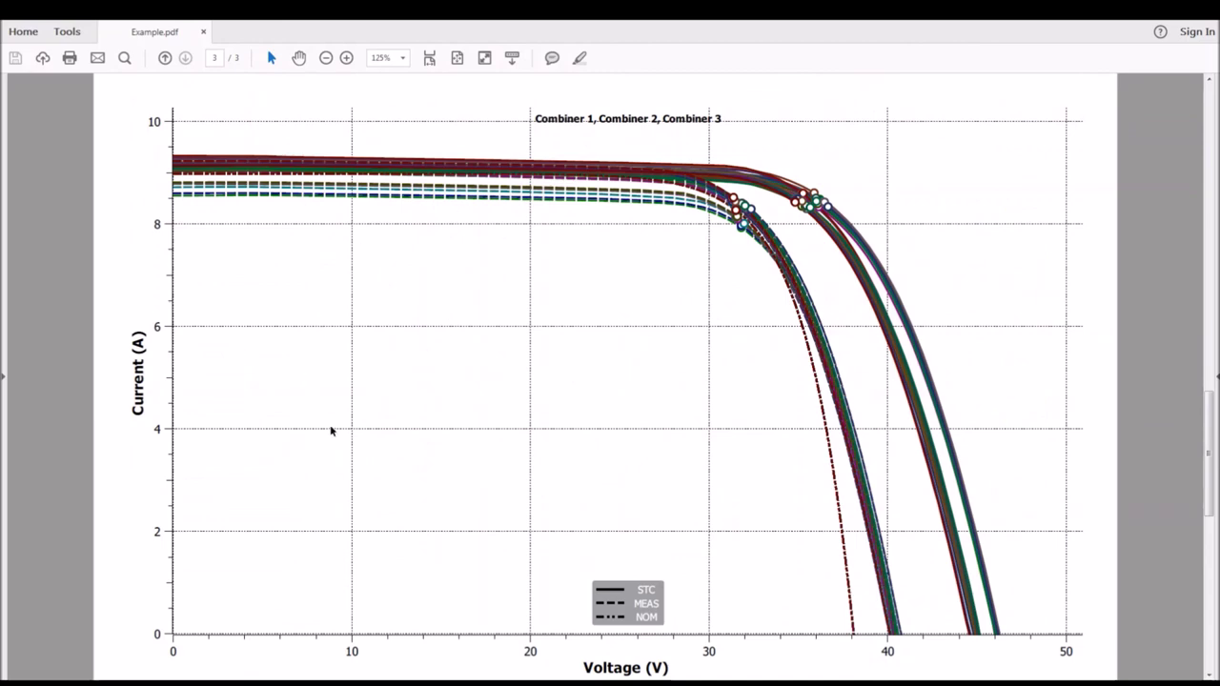
pyautogui.scroll(-3, 346, 401)
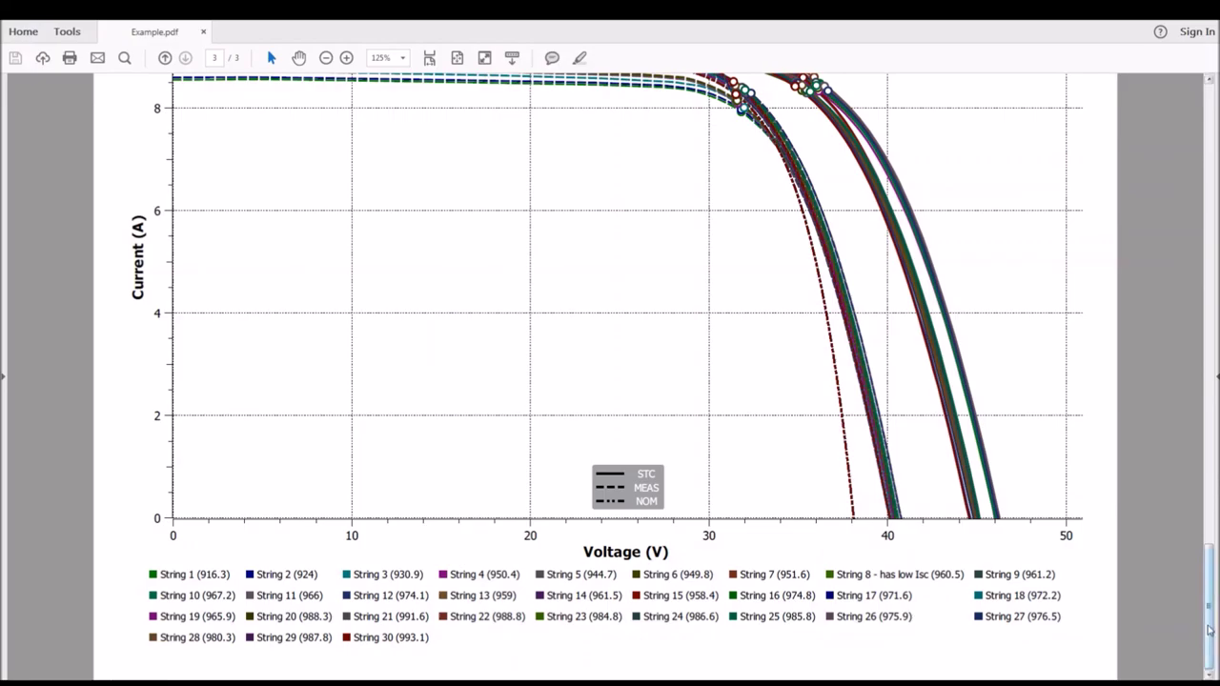
pyautogui.moveTo(1207, 620); pyautogui.dragTo(1189, 172)
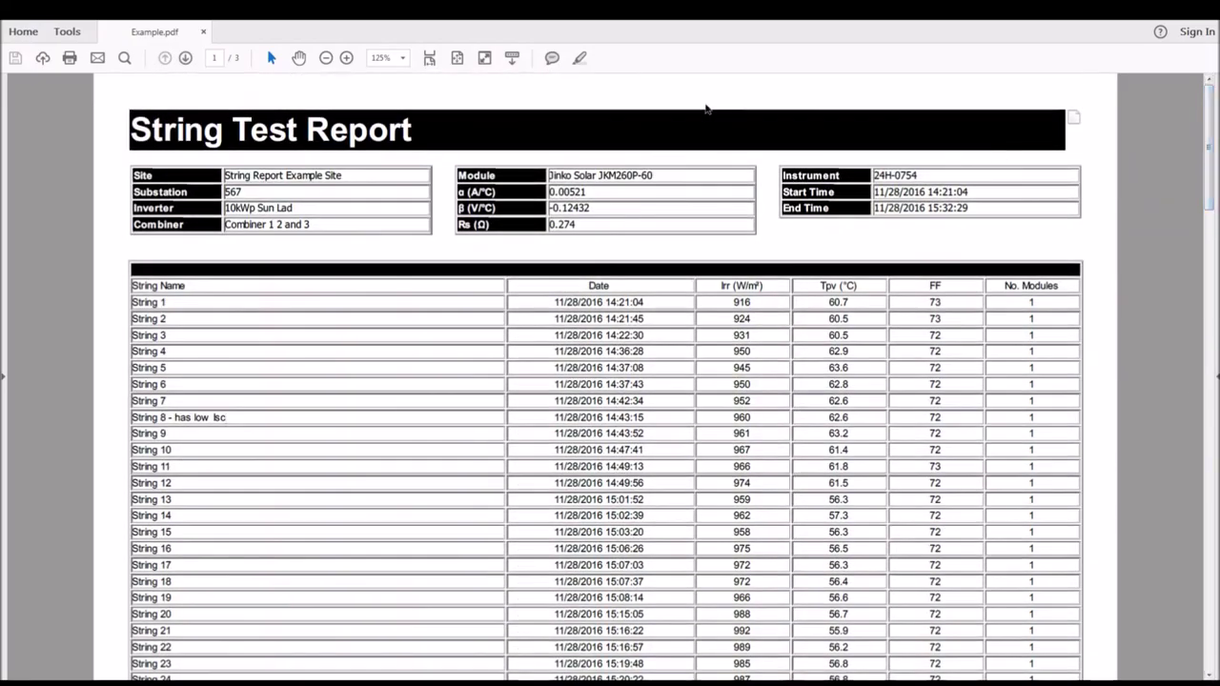